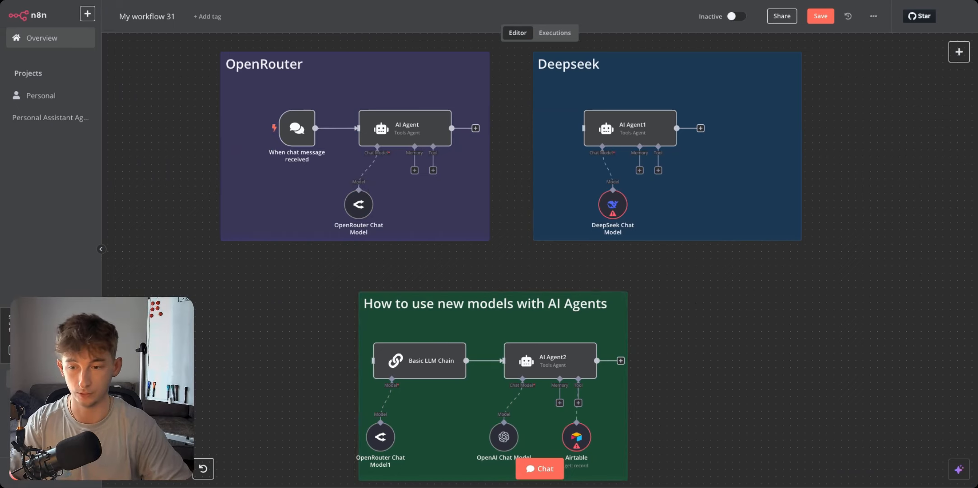
Step: Delete the DeepSeek Chat Model node attached to AI Agent1
right_click(220, 310)
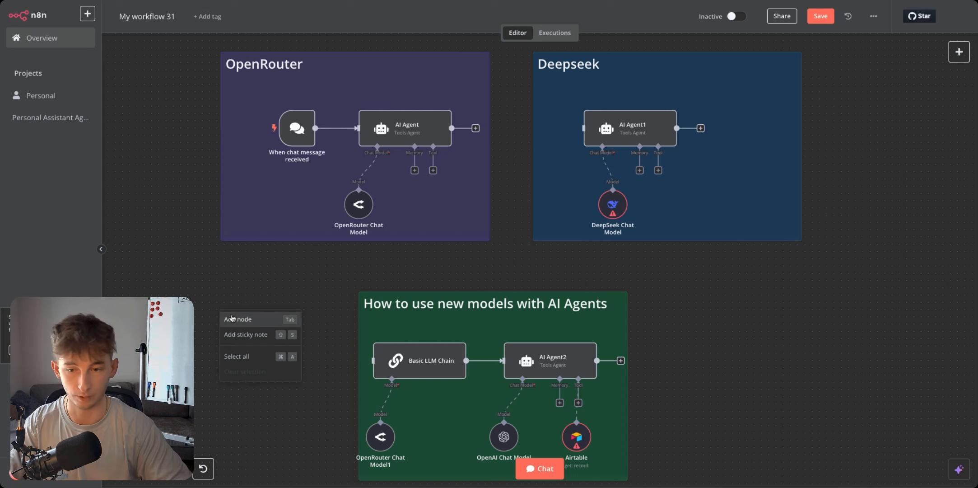
click(232, 318)
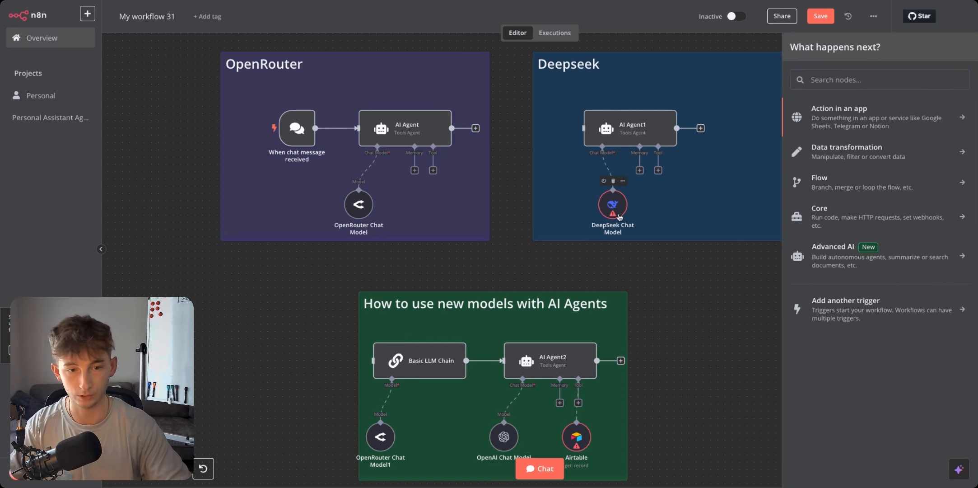
click(614, 181)
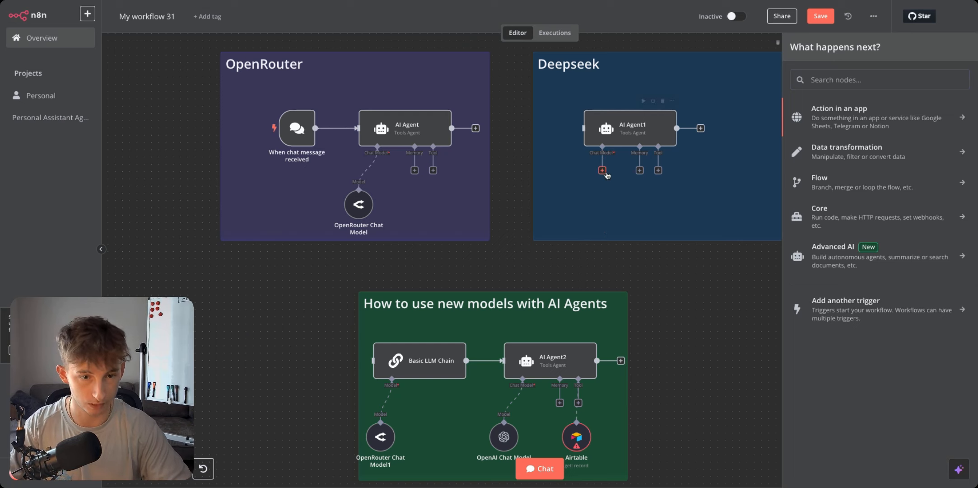
Step: Look through the language models that can be attached to AI Agent1 as its chat model
click(602, 171)
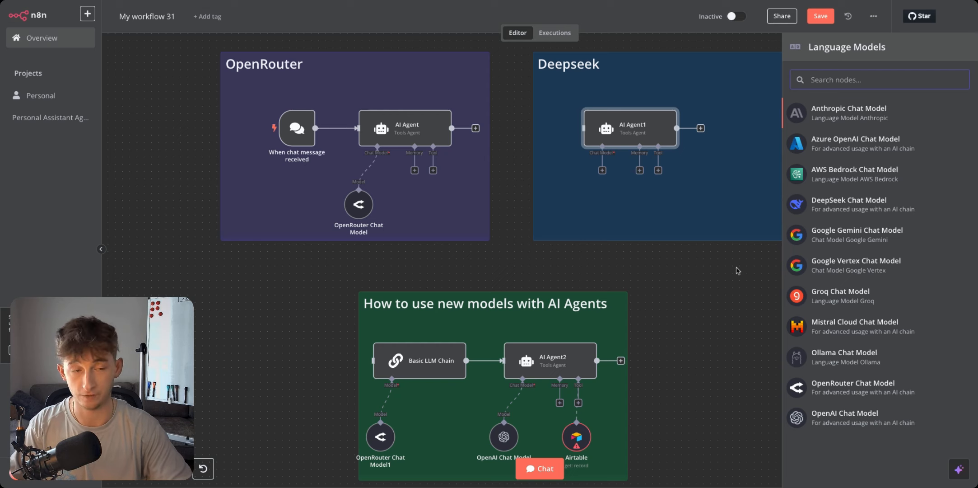
click(608, 184)
click(602, 170)
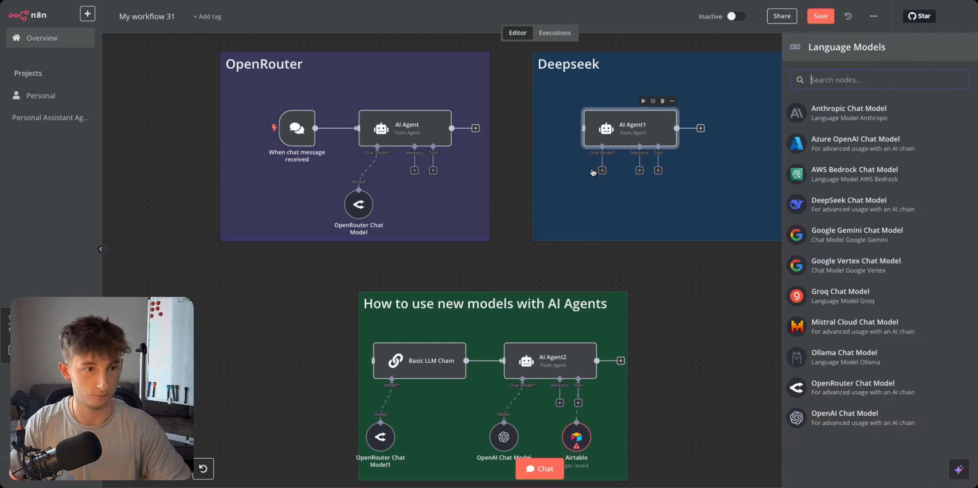
click(636, 265)
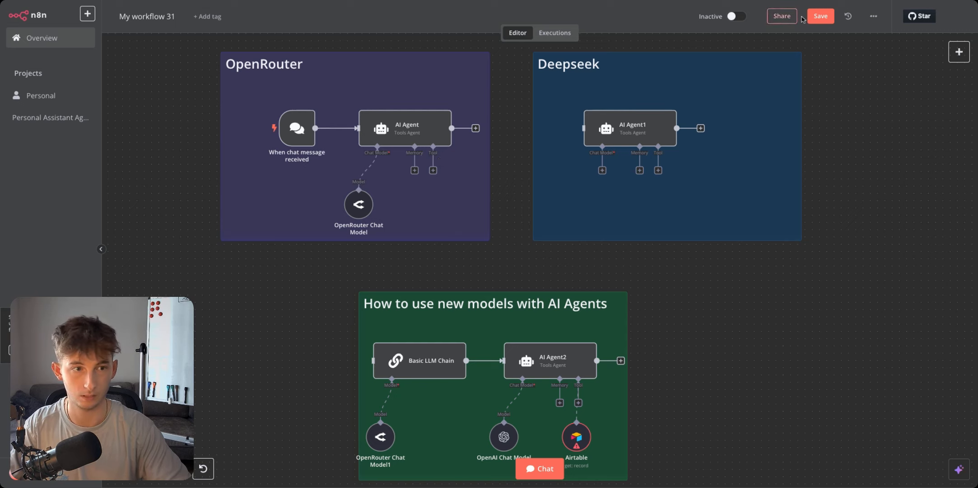
Step: Save the workflow and reload its page
click(821, 16)
key(ctrl+r)
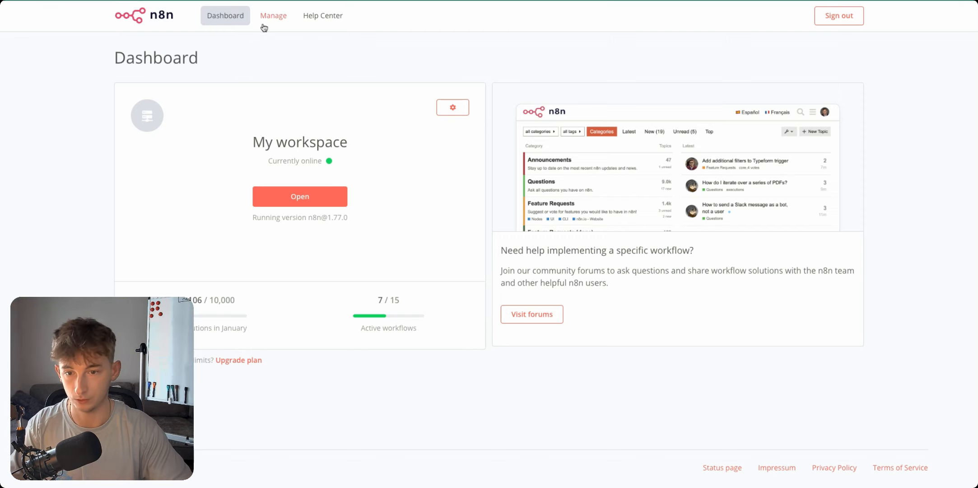
Step: Check which n8n versions can be chosen in the workspace management settings, and return to the workflow
click(264, 25)
scroll(590, 163, down, 5)
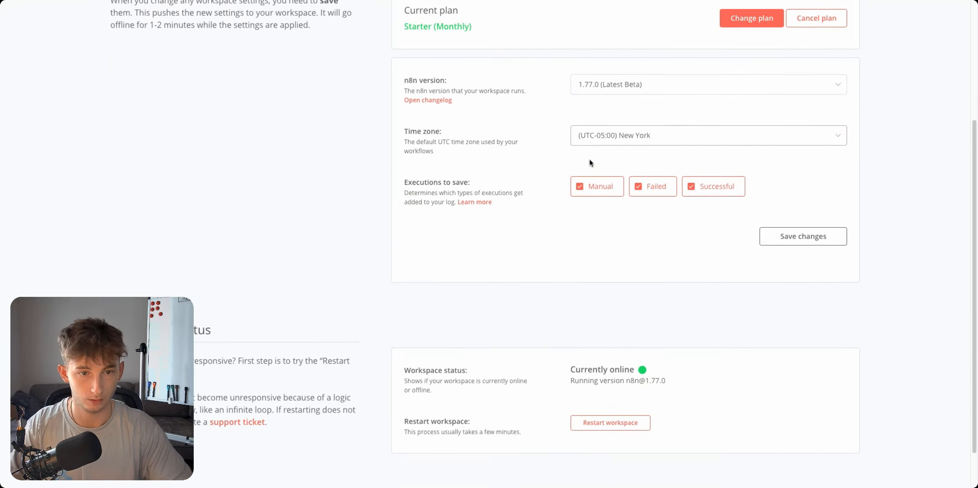
scroll(590, 162, up, 1)
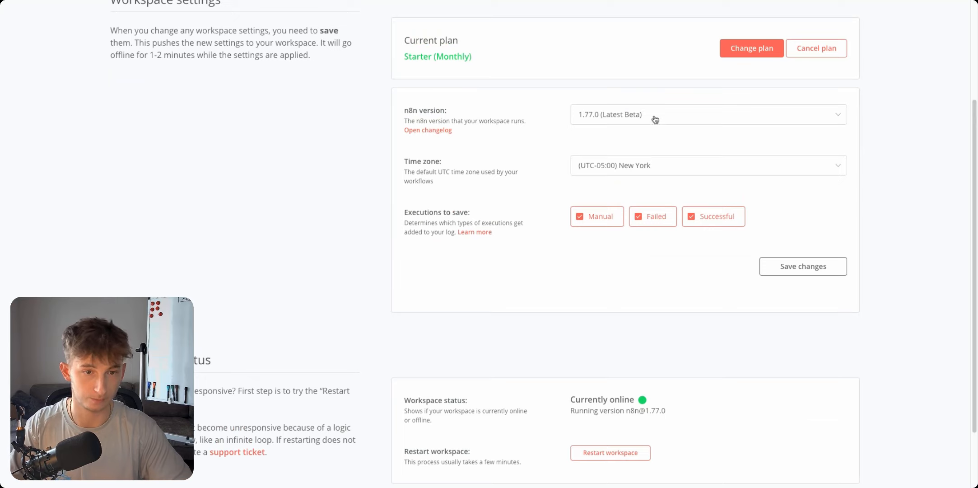
click(599, 119)
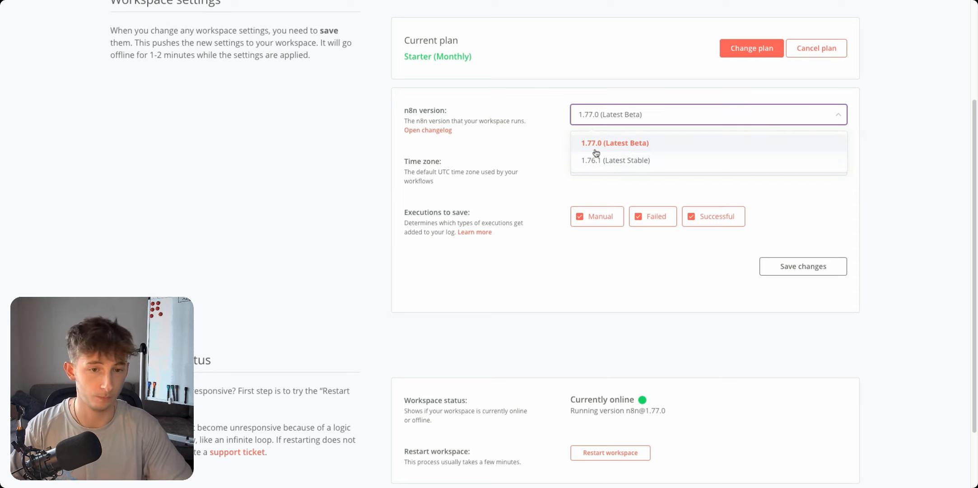
click(555, 105)
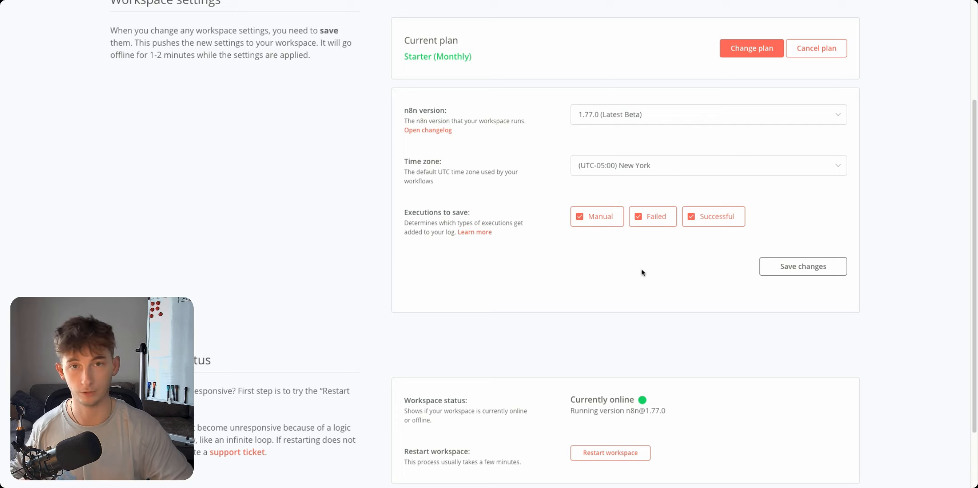
scroll(435, 313, up, 3)
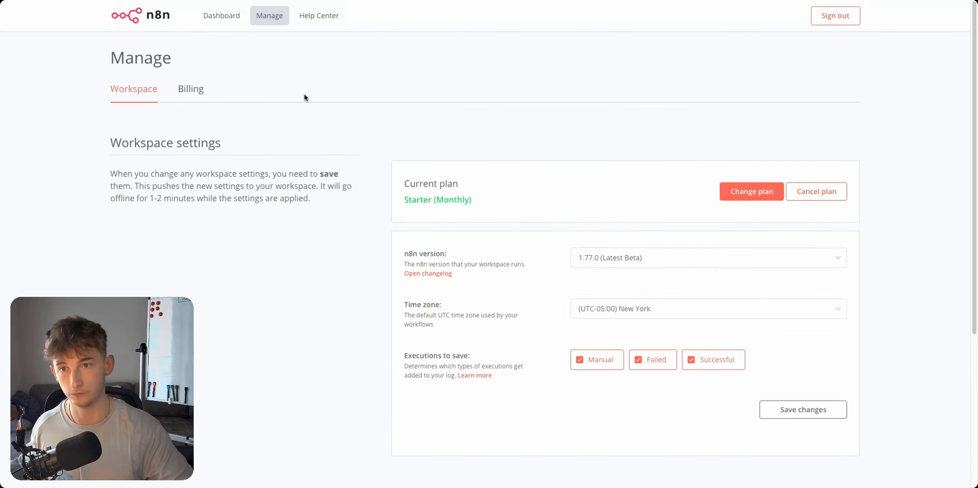
key(alt+Left)
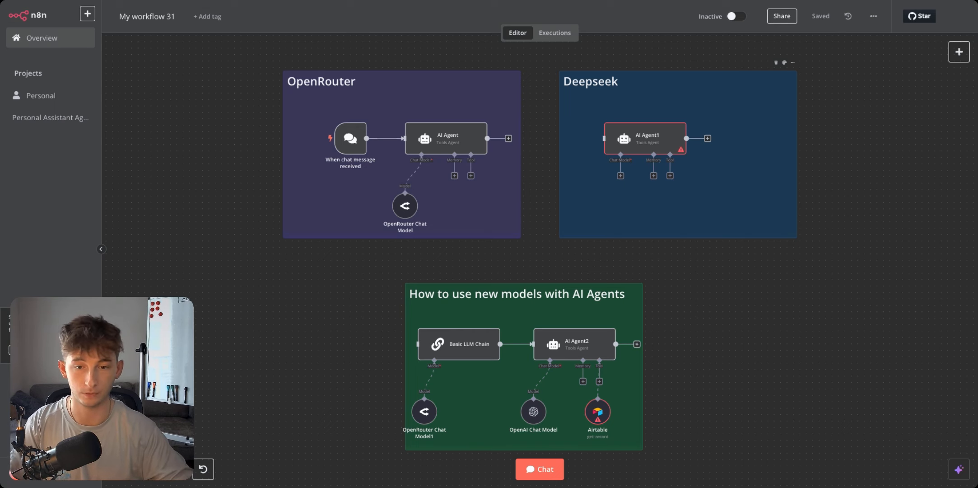
Step: Attach a DeepSeek Chat Model to AI Agent1 as its chat model and return to the canvas
click(619, 177)
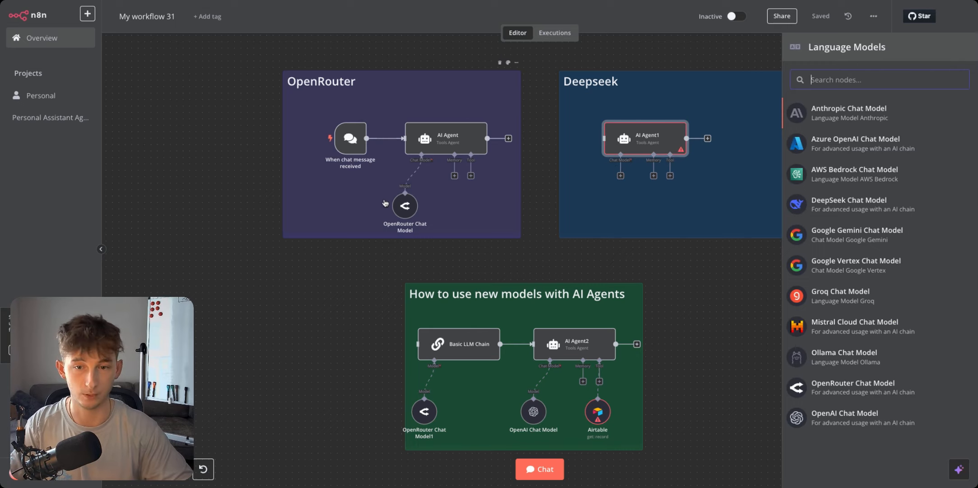
click(827, 214)
click(323, 13)
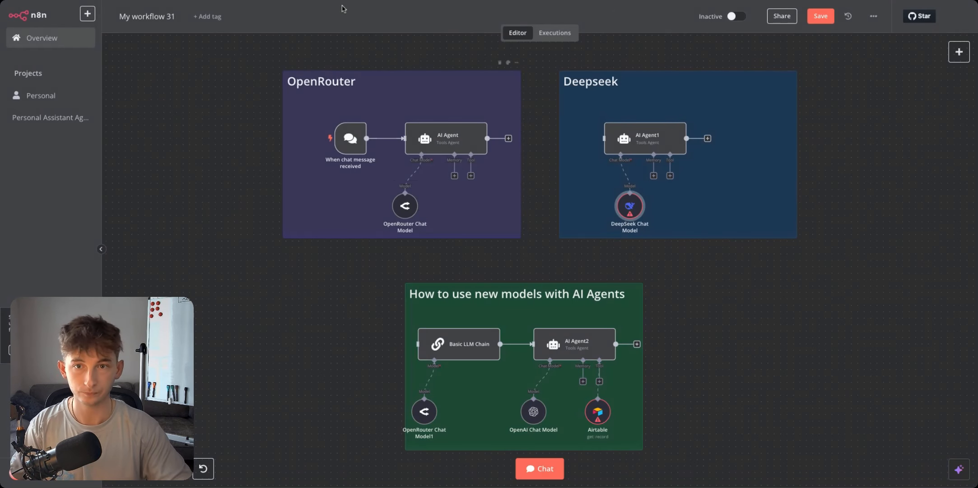
Step: Open the OpenRouter Chat Model node and review its model choices and its OpenRouter account credential
double_click(402, 208)
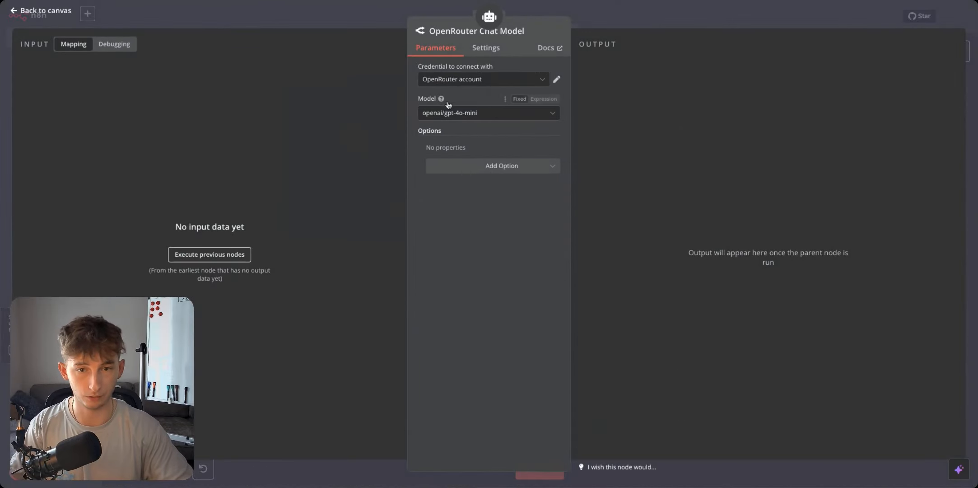
click(556, 80)
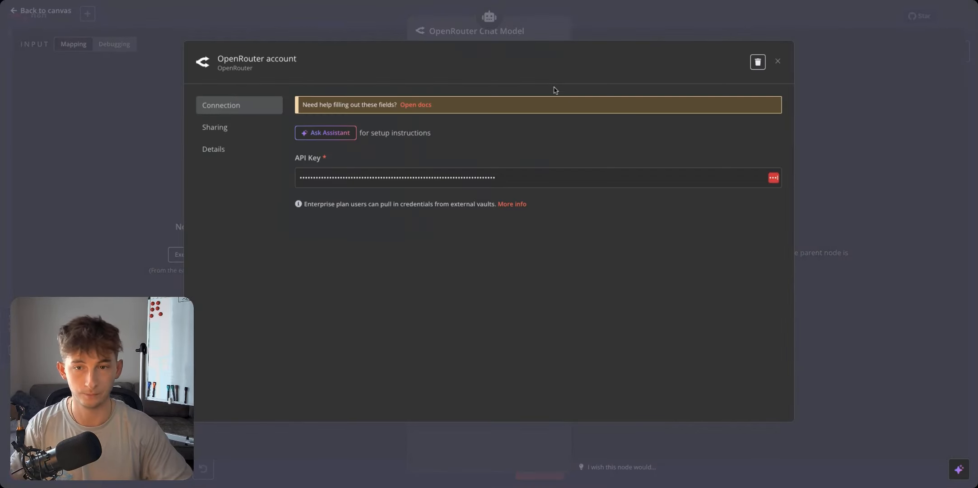
click(399, 9)
click(444, 116)
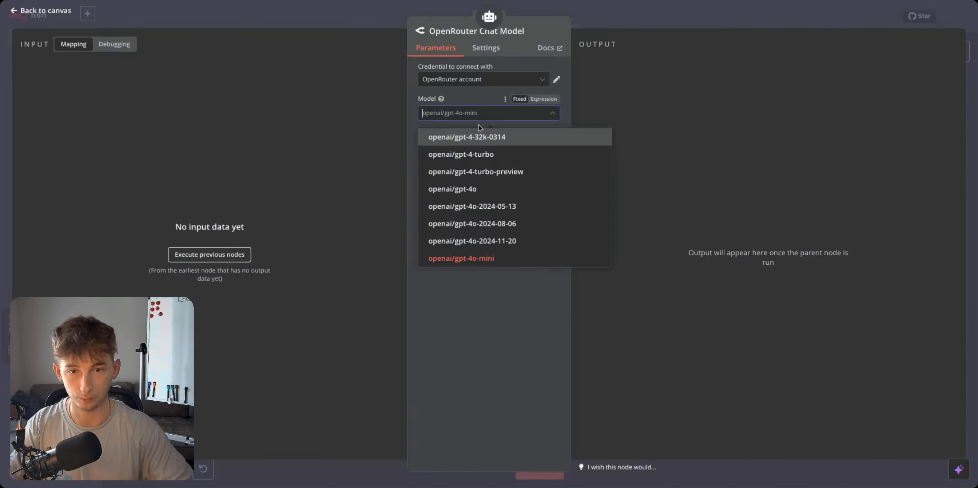
click(468, 114)
click(557, 82)
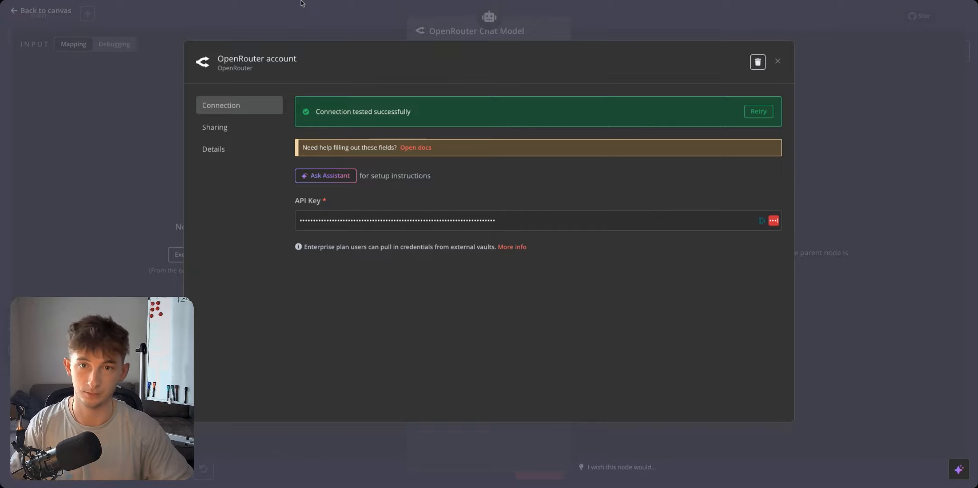
Step: Visit the API keys page on the OpenRouter website, then return to n8n and close the OpenRouter credential
key(ctrl+Tab)
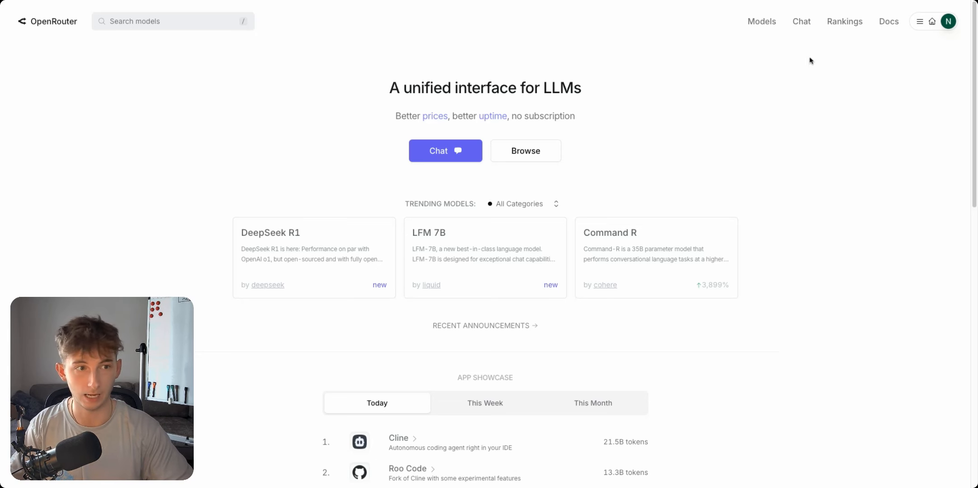
click(920, 21)
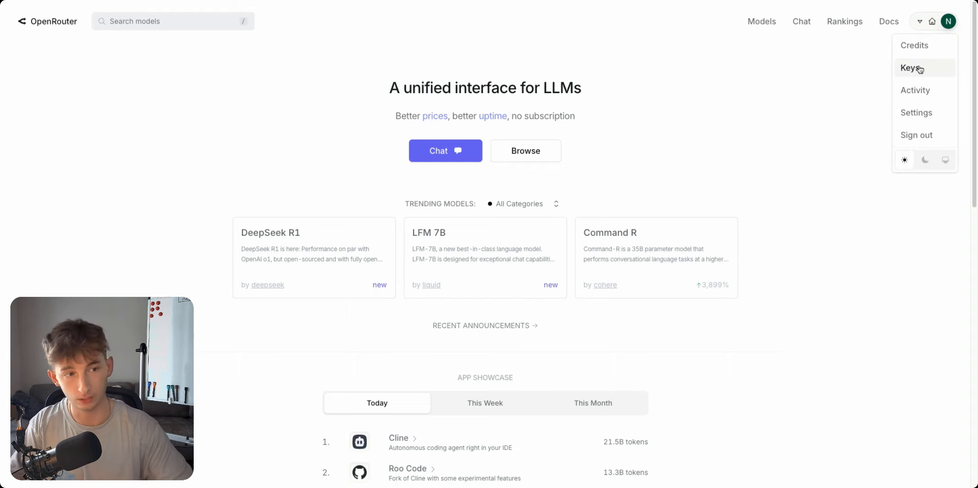
click(920, 69)
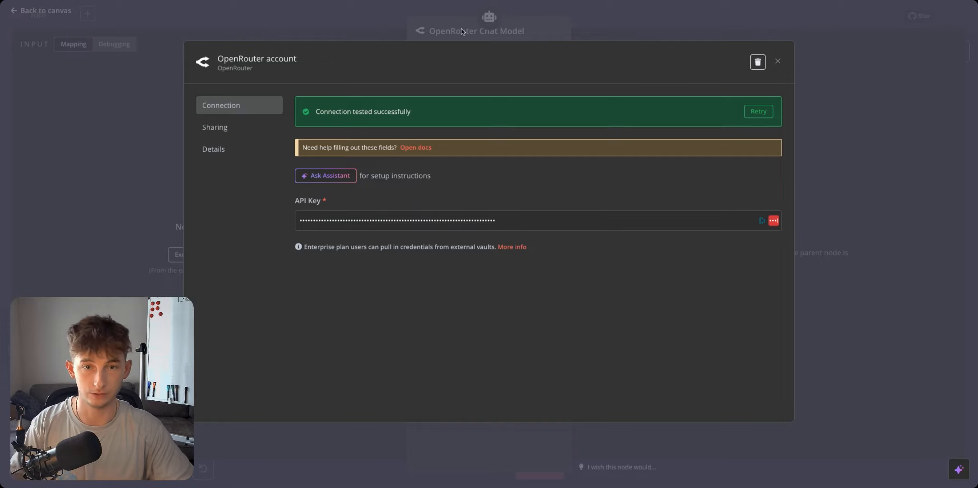
click(433, 27)
Step: Browse the models offered in the OpenRouter Chat Model node, including the Grok, Perplexity, Qwen and OpenAI entries
click(466, 112)
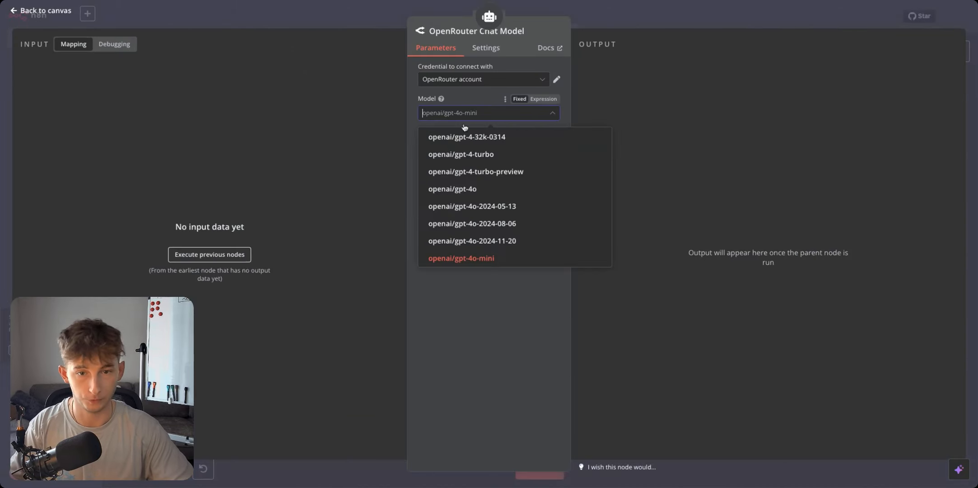
scroll(489, 170, down, 2)
scroll(489, 171, down, 10)
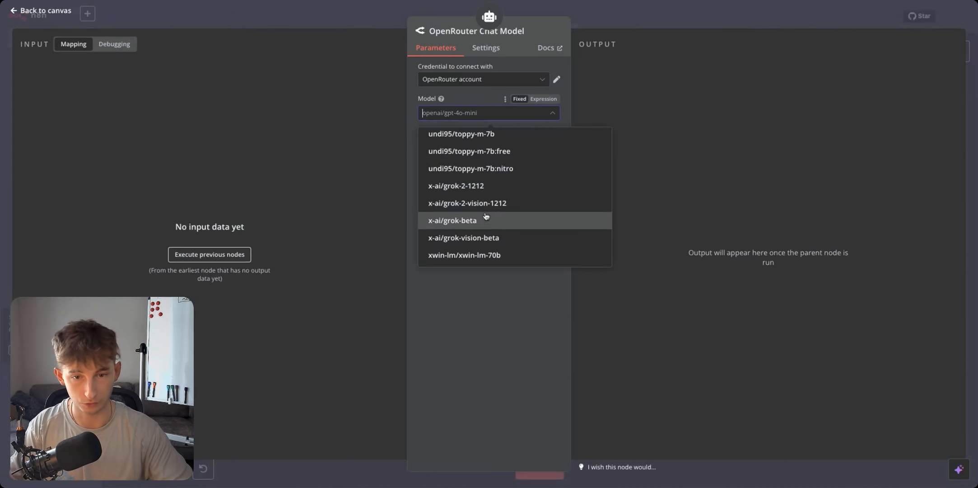
scroll(484, 208, up, 8)
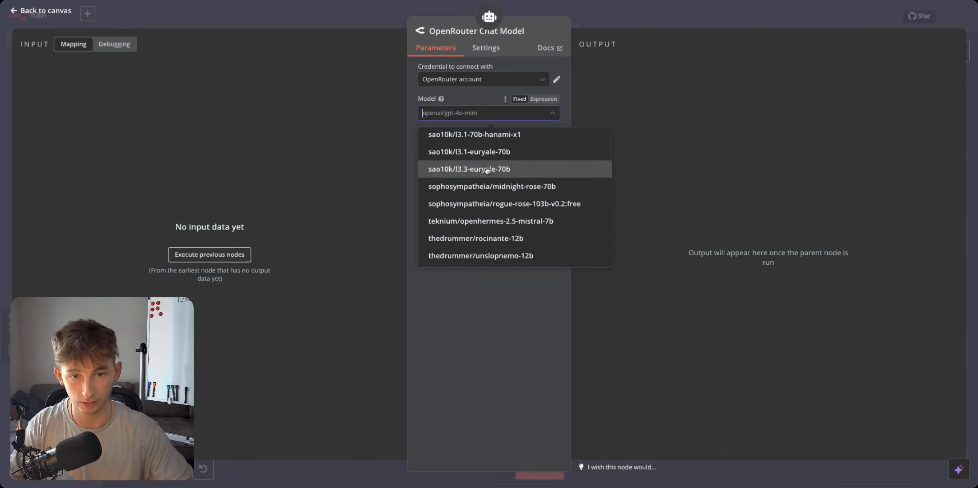
scroll(573, 222, up, 3)
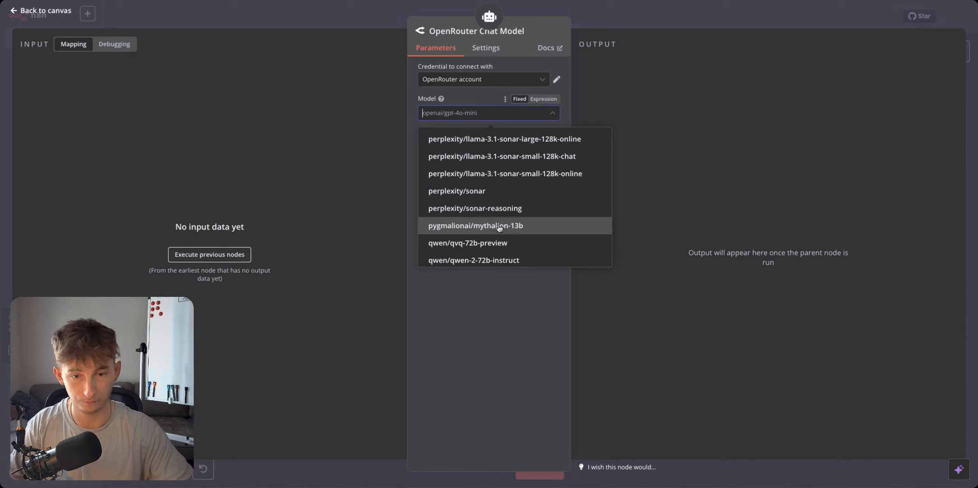
scroll(482, 234, down, 3)
scroll(530, 237, down, 2)
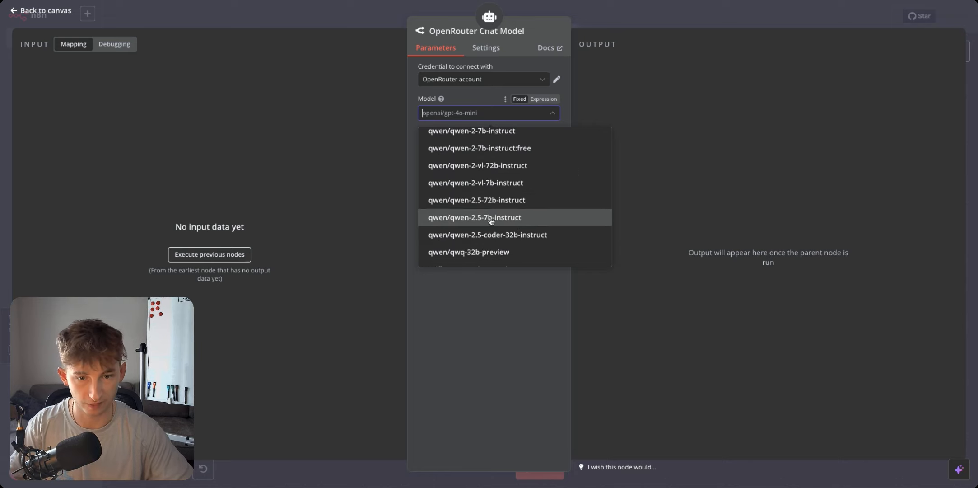
scroll(505, 239, down, 2)
scroll(530, 197, up, 5)
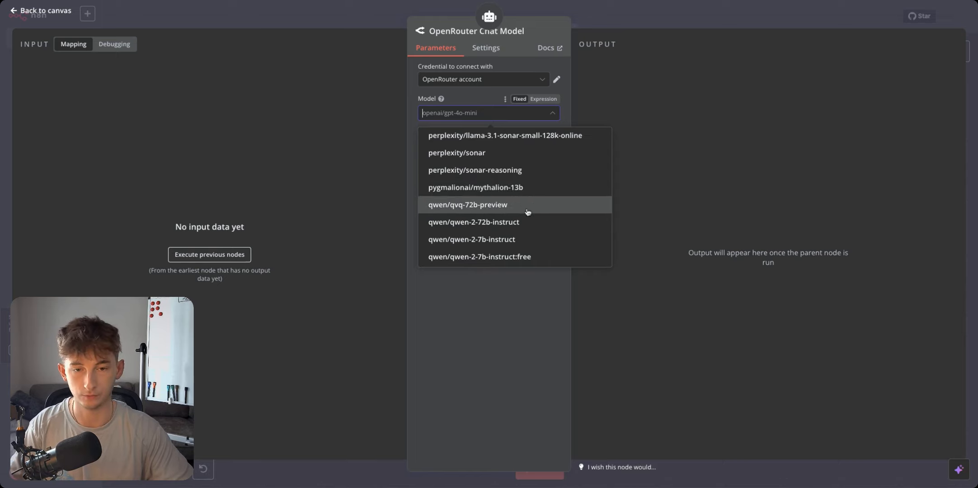
scroll(507, 179, up, 3)
scroll(507, 192, up, 5)
scroll(498, 192, down, 1)
scroll(479, 168, up, 1)
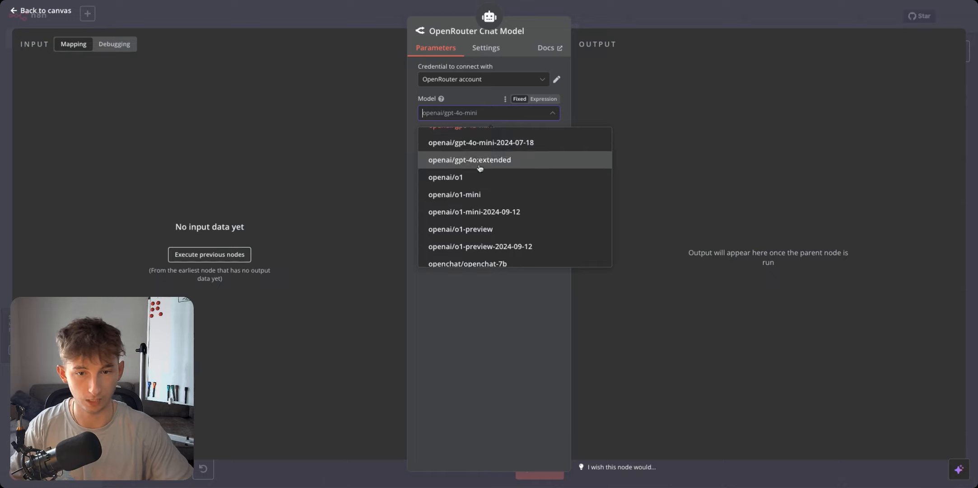
scroll(480, 168, up, 3)
Step: Set the OpenRouter Chat Model's model to deepseek/deepseek-r1 and return to the canvas
text(deeps)
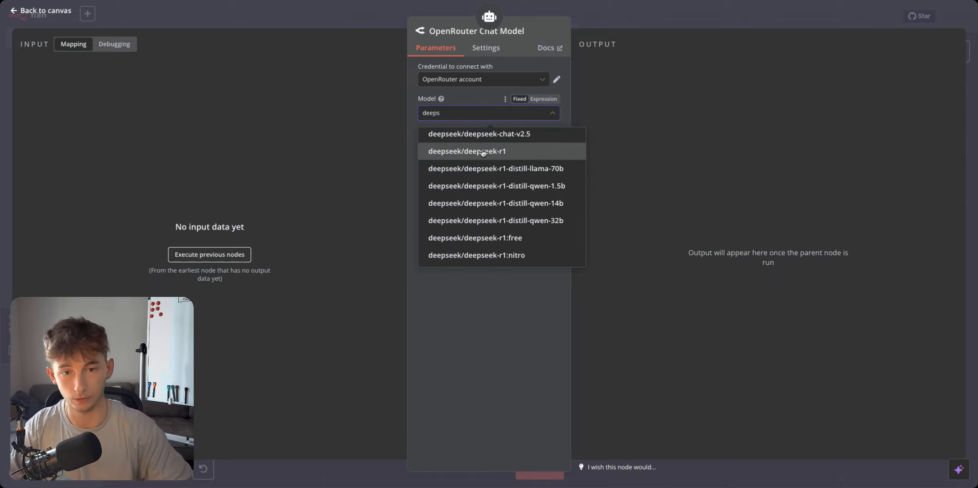
click(482, 152)
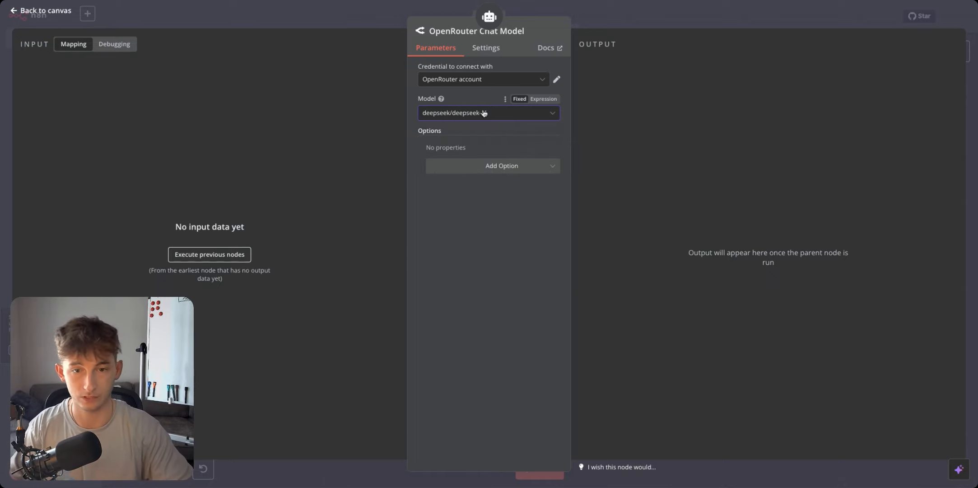
click(326, 15)
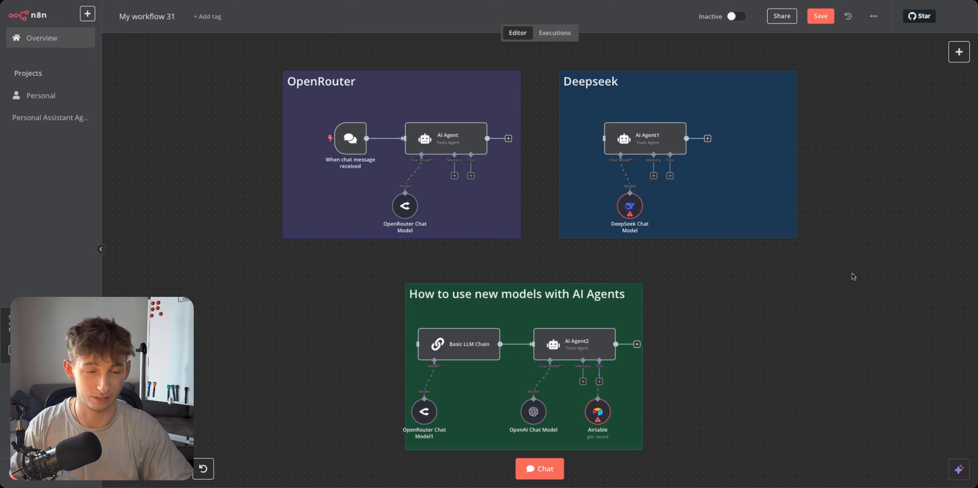
Step: Open the DeepSeek Chat Model node and start a new DeepSeek account credential to examine its API Key field
drag(854, 276, 666, 308)
drag(429, 247, 404, 241)
double_click(403, 241)
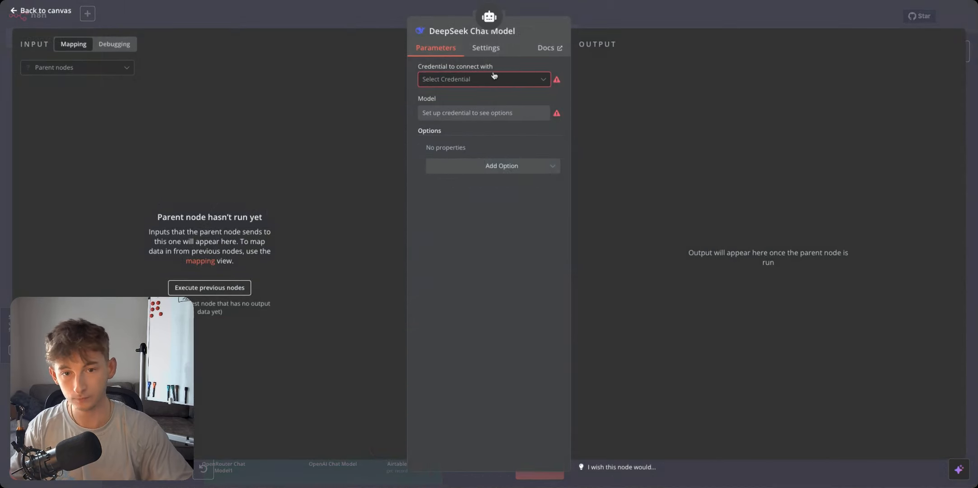
click(475, 80)
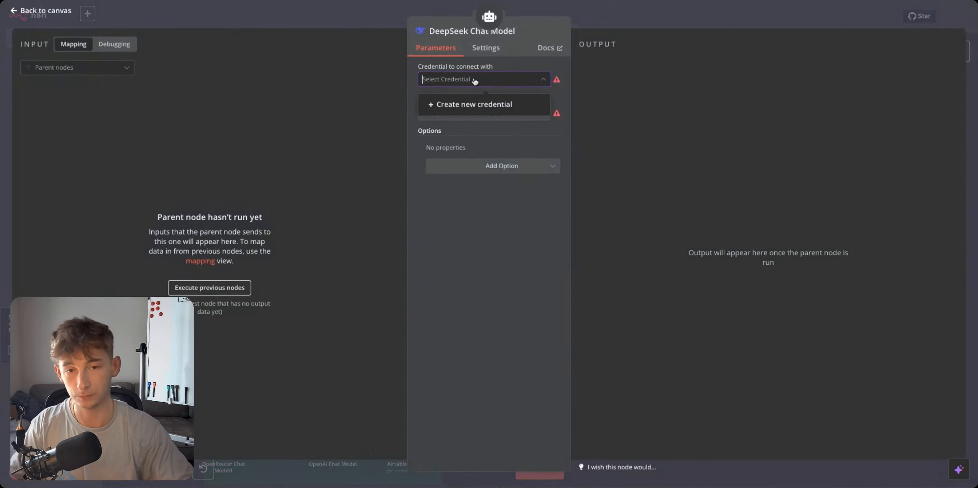
click(488, 105)
click(338, 176)
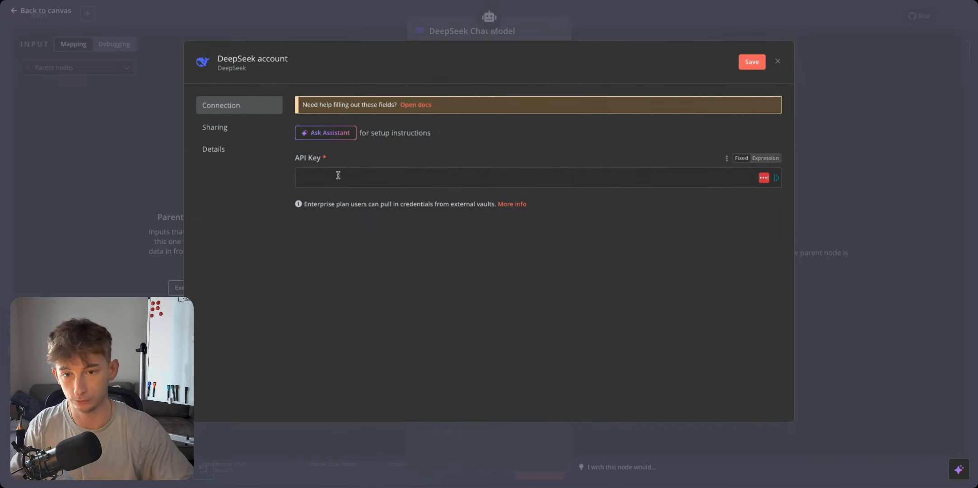
Step: Visit the API Platform from the DeepSeek website, return to n8n, and close the unsaved credential and the node
click(387, 1)
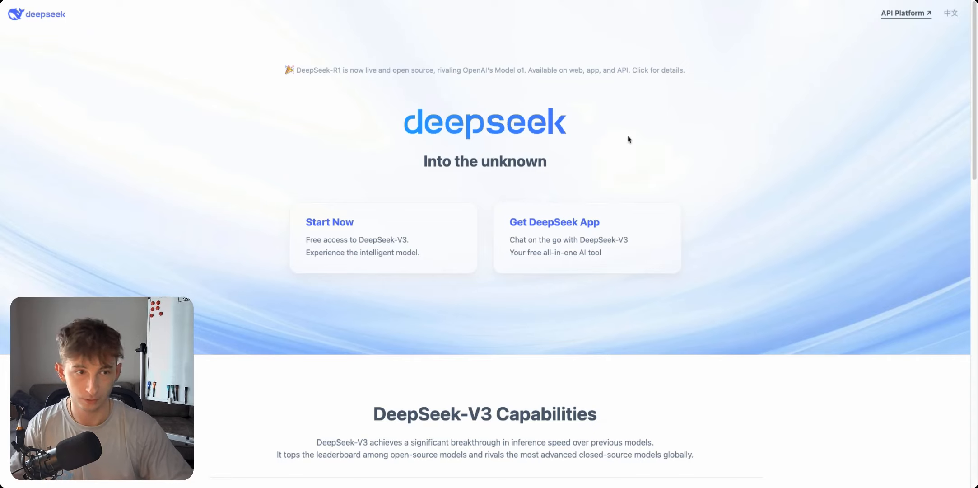
click(903, 17)
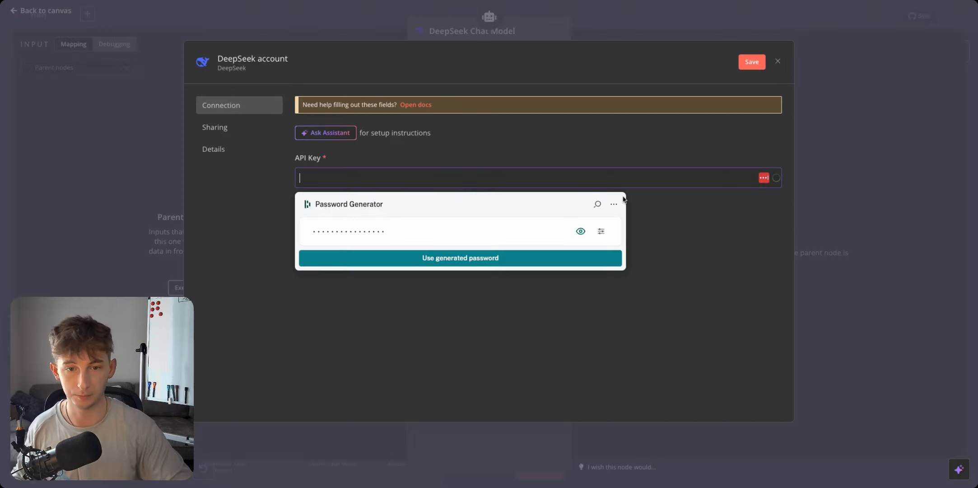
click(362, 26)
click(362, 26)
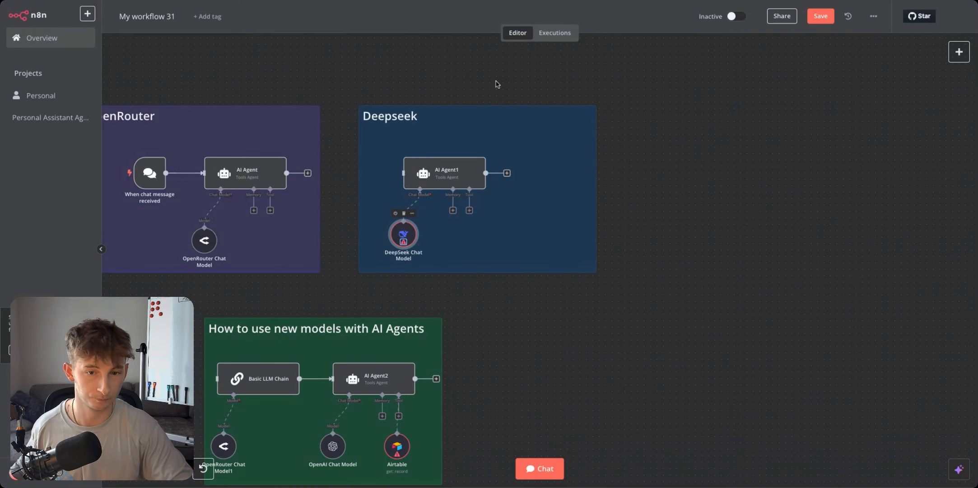
Step: Open the DeepSeek Chat Model and the OpenRouter Chat Model nodes in turn to compare their settings
scroll(689, 181, left, 2)
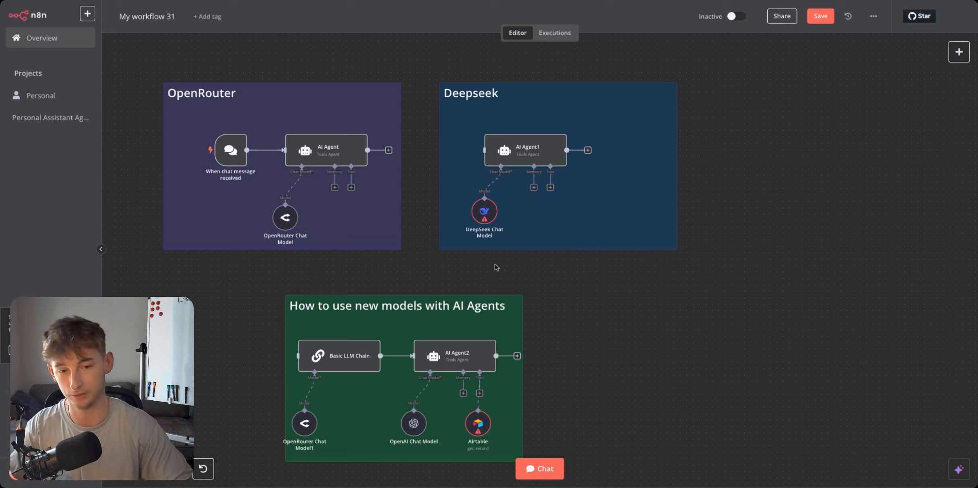
drag(481, 209, 488, 216)
double_click(487, 216)
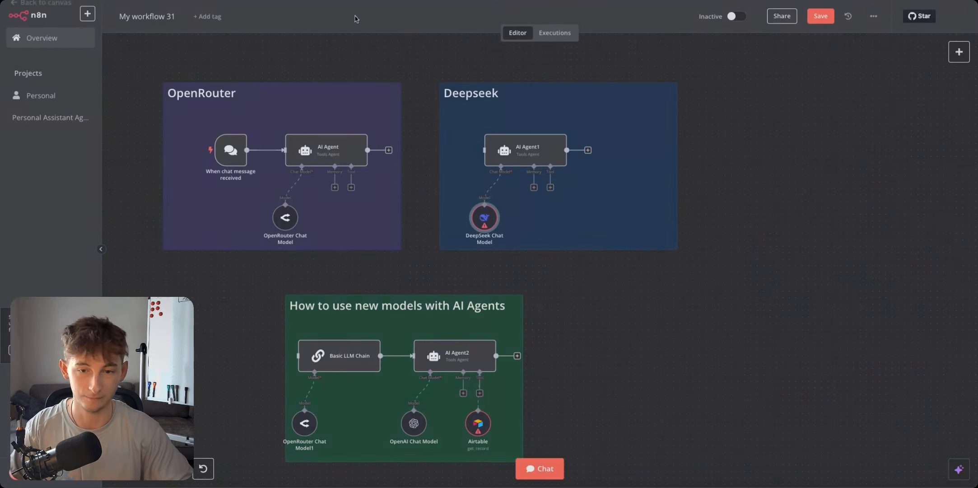
click(358, 18)
scroll(265, 280, left, 2)
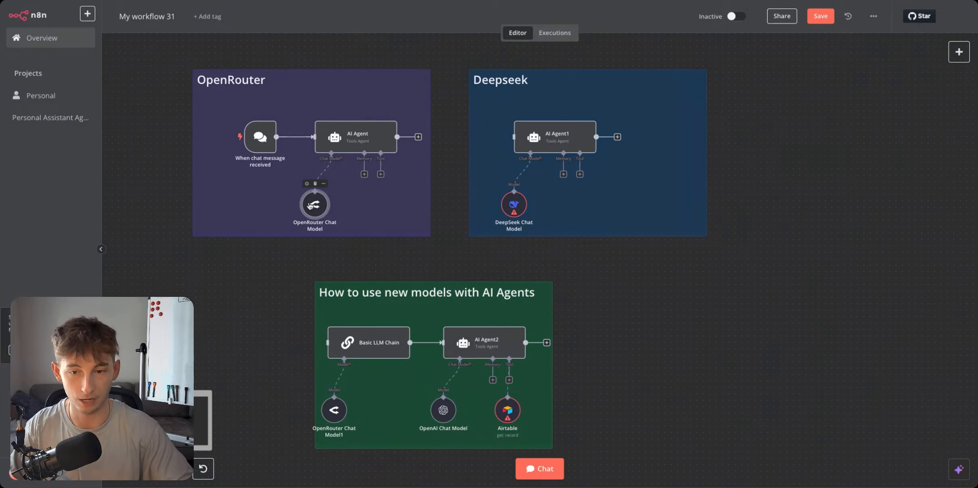
double_click(310, 206)
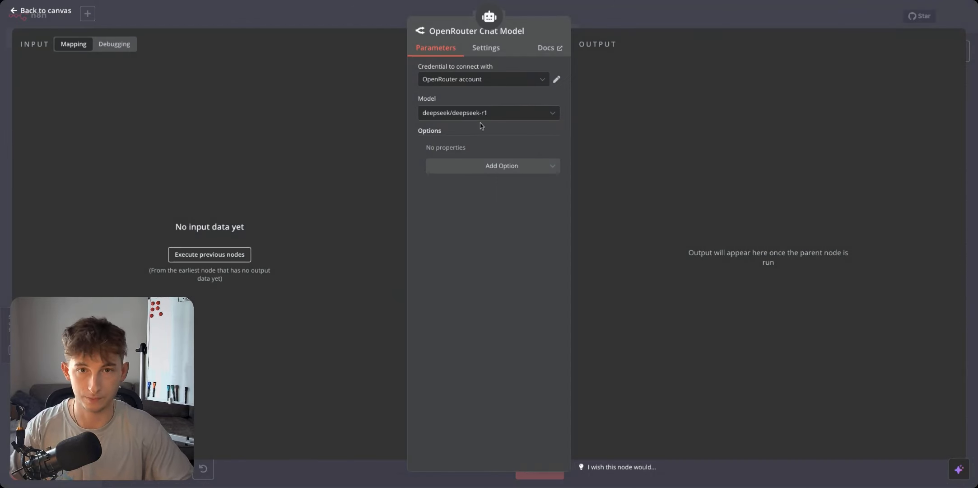
click(354, 22)
Step: Attach a Google Docs tool to the AI Agent in the OpenRouter group, keeping its default settings
scroll(732, 267, down, 3)
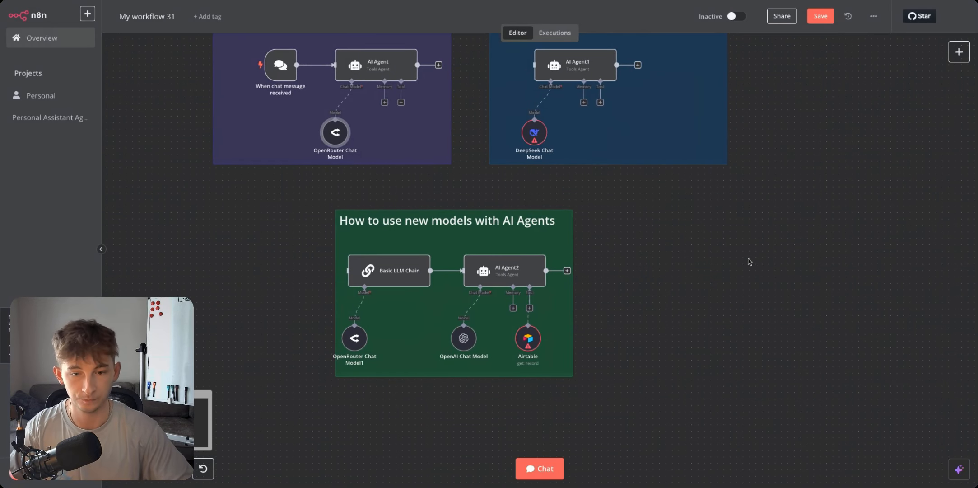
drag(740, 271, 759, 336)
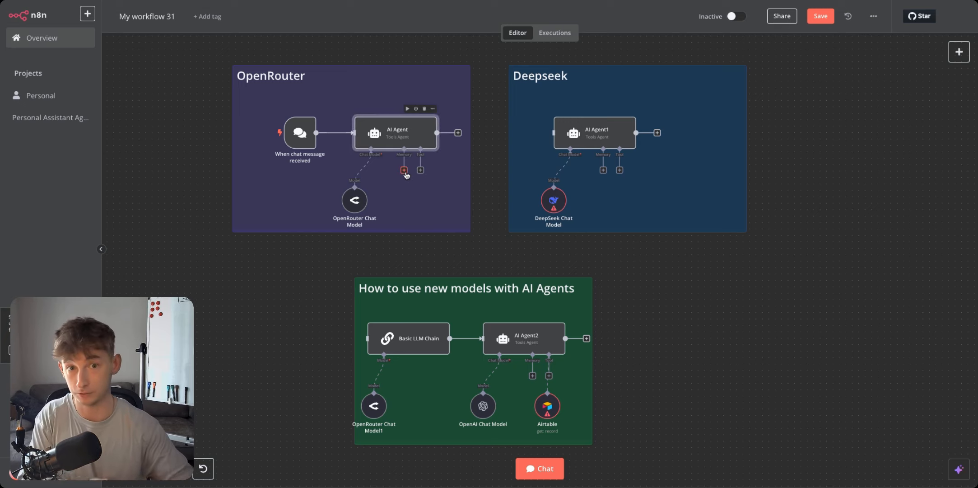
click(420, 170)
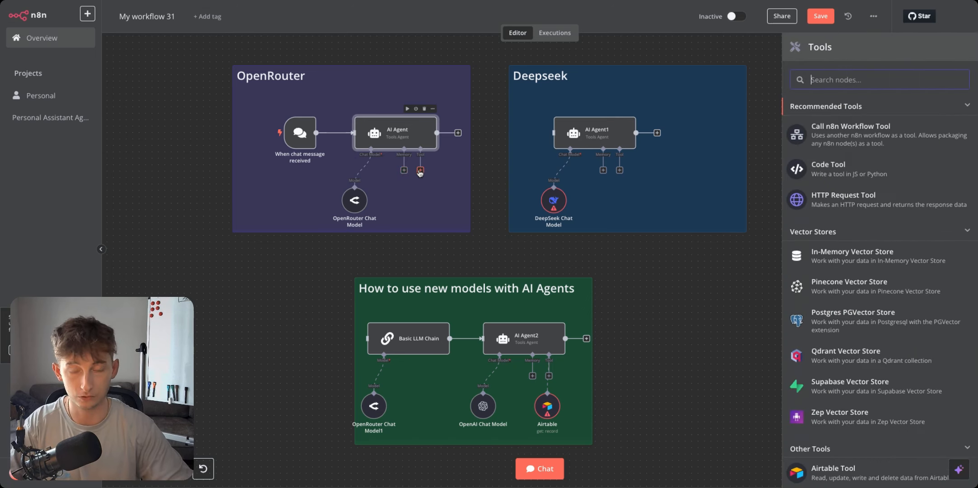
scroll(832, 301, down, 7)
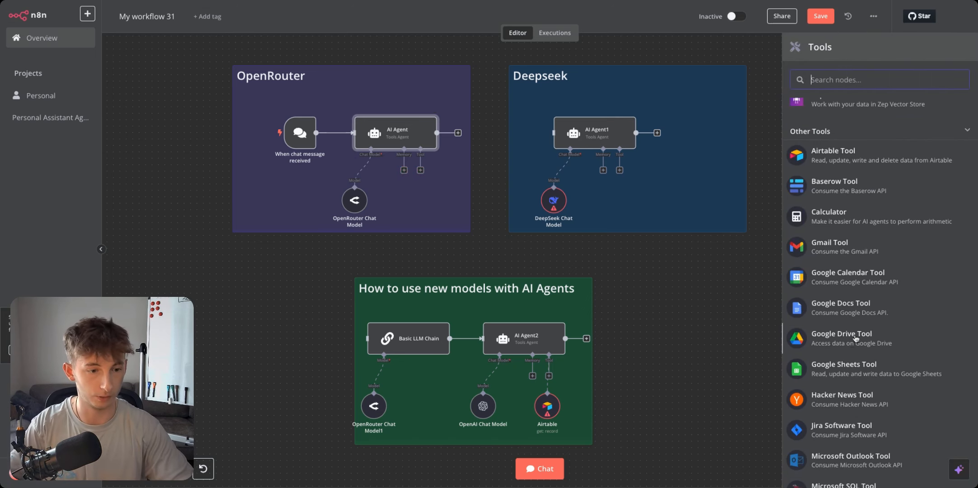
click(833, 301)
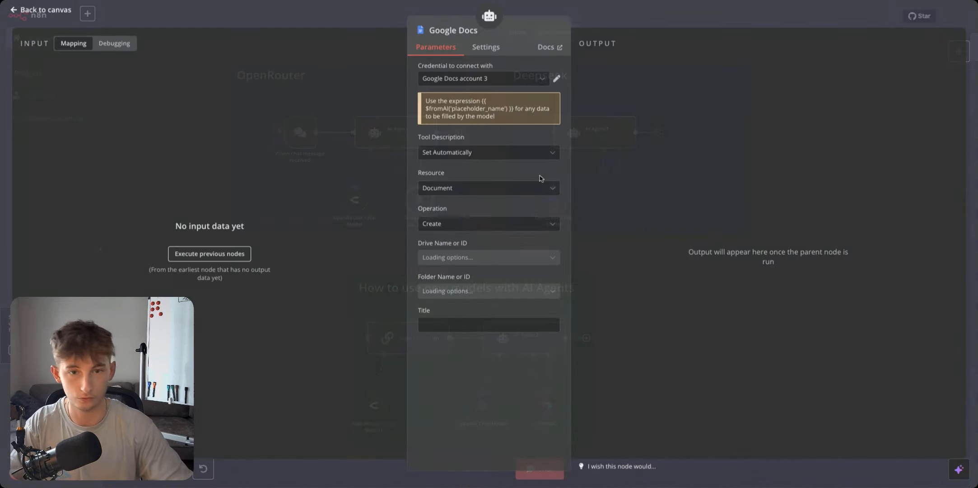
click(354, 23)
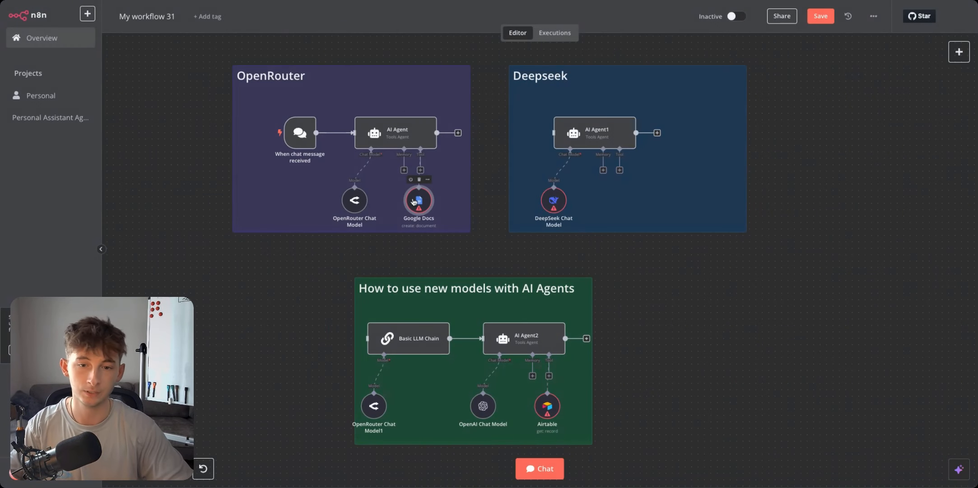
Step: Delete the Google Docs tool from the AI Agent in the OpenRouter group
scroll(355, 218, up, 2)
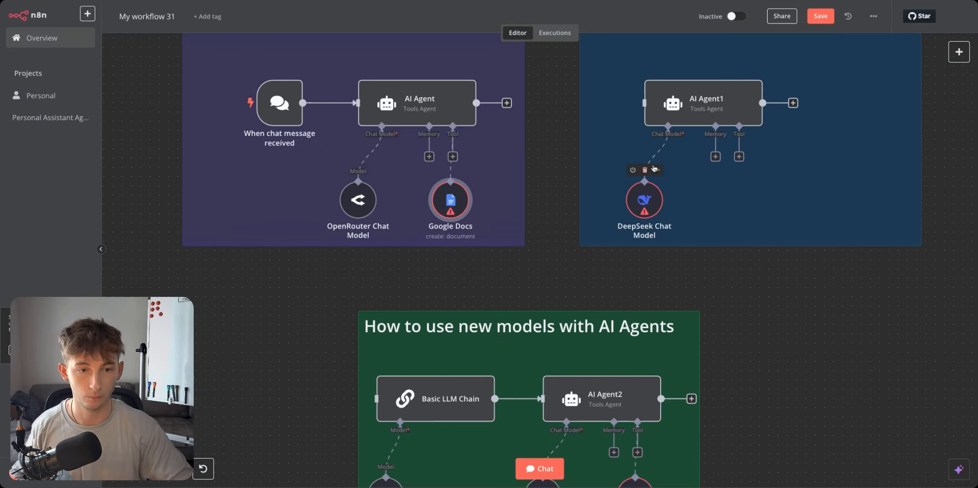
click(563, 183)
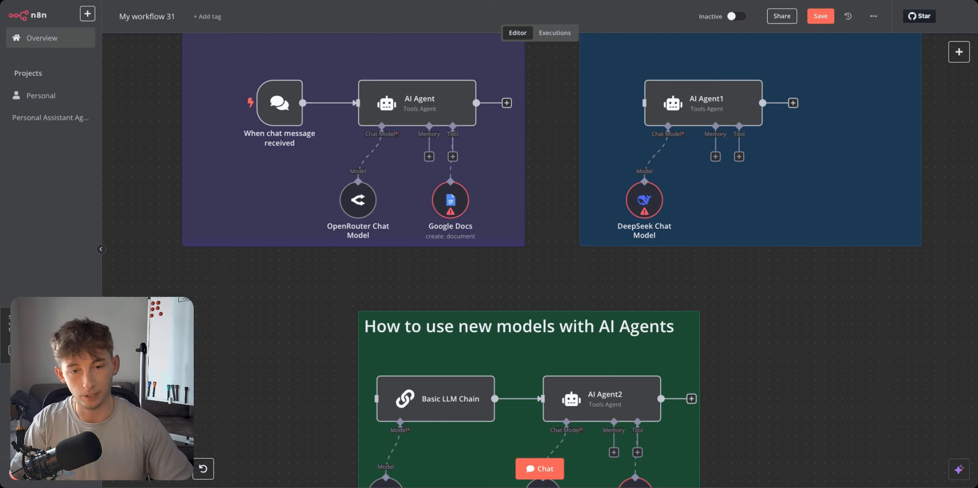
scroll(565, 207, down, 1)
click(461, 180)
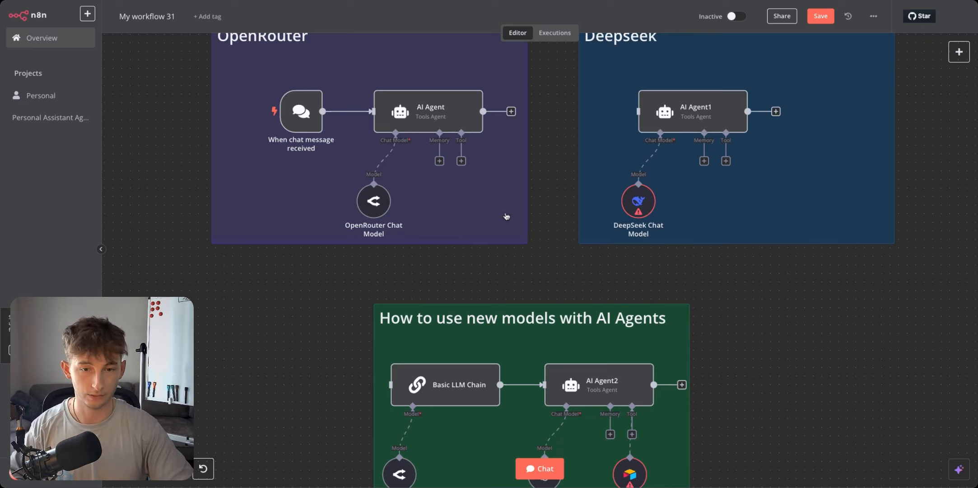
Step: Open the OpenAI Chat Model node attached to AI Agent2 and review its credential and model settings
scroll(862, 382, down, 1)
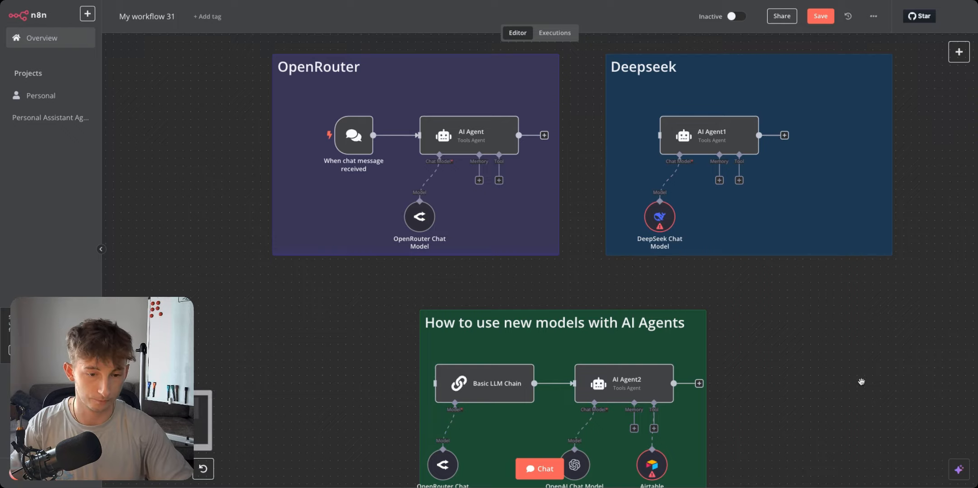
drag(862, 382, 781, 221)
scroll(778, 237, left, 1)
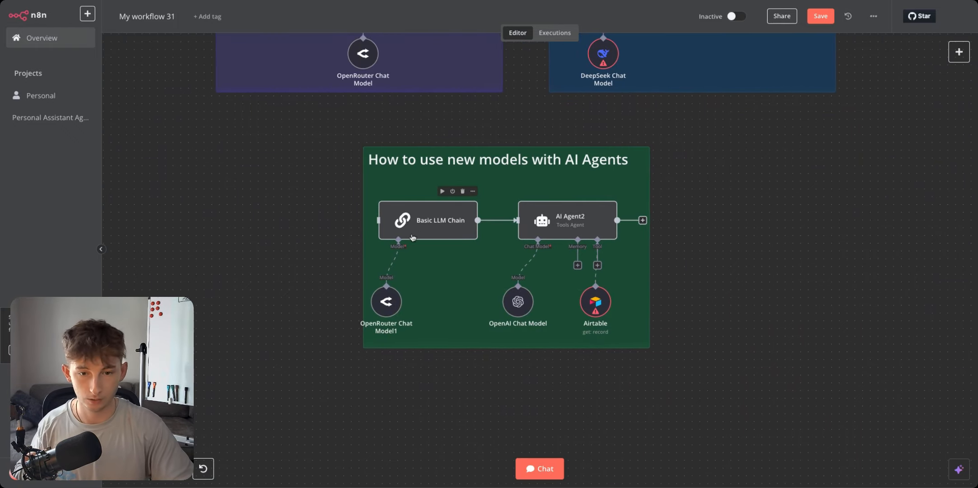
scroll(302, 219, up, 1)
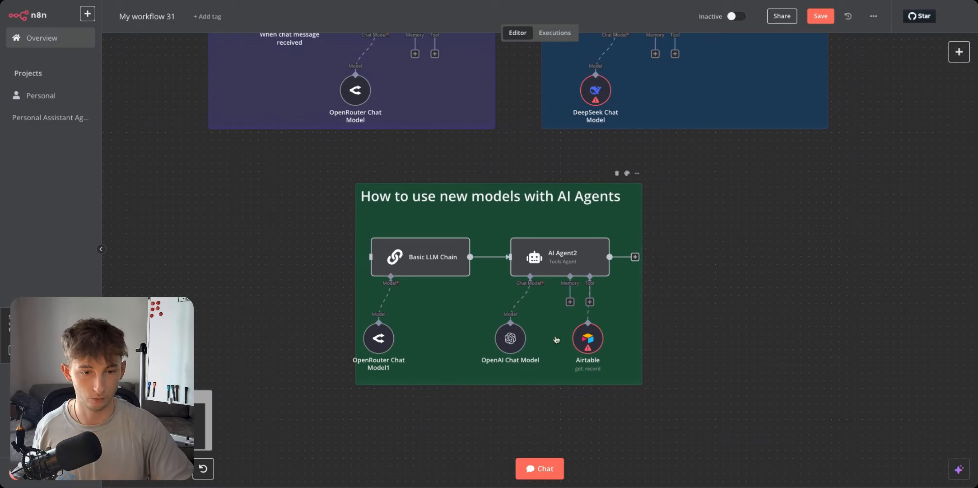
double_click(500, 343)
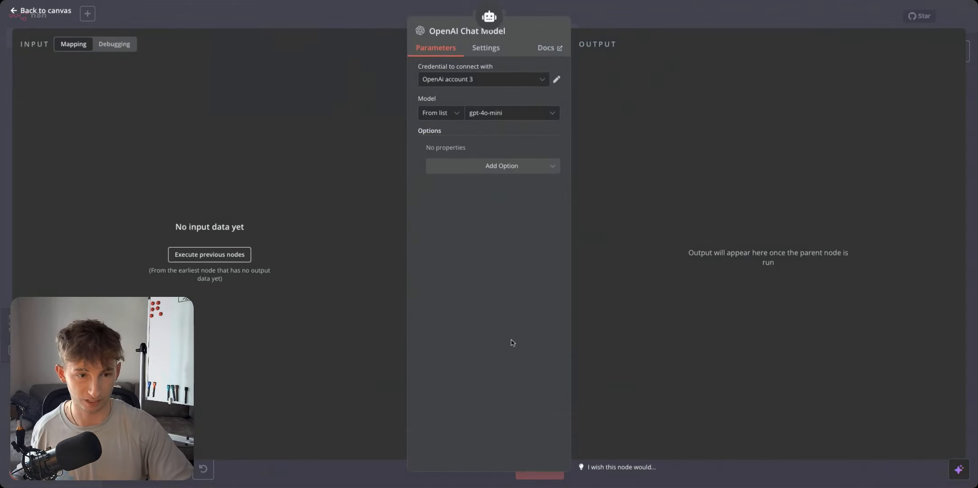
click(461, 83)
key(Escape)
click(353, 22)
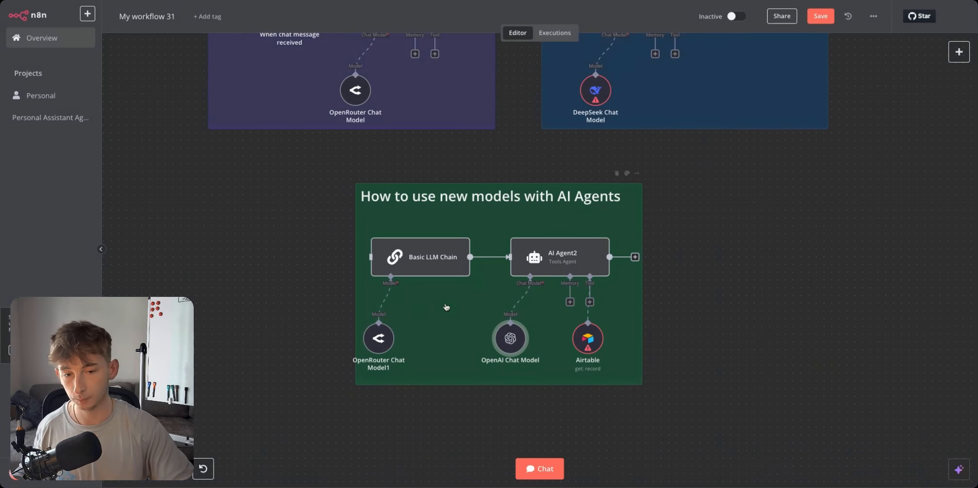
Step: Open the Basic LLM Chain node, review its prompt settings, and return to the canvas
click(415, 274)
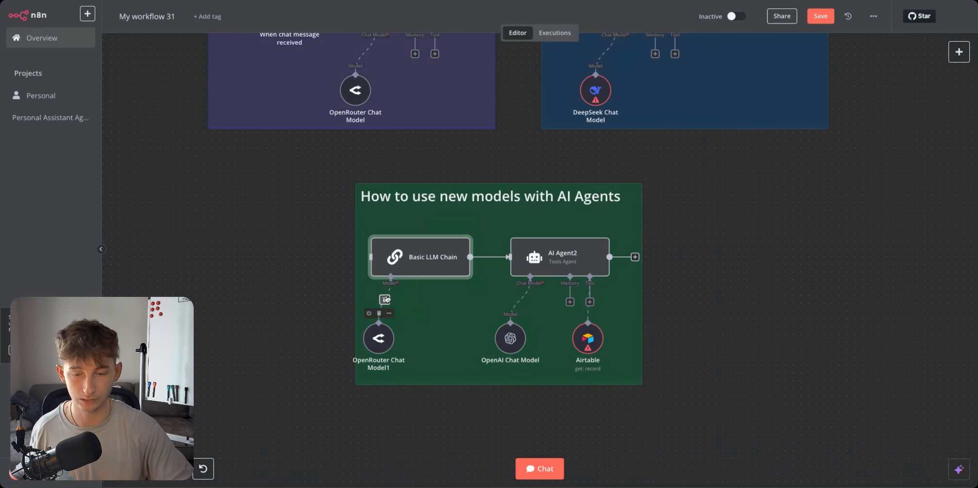
double_click(408, 269)
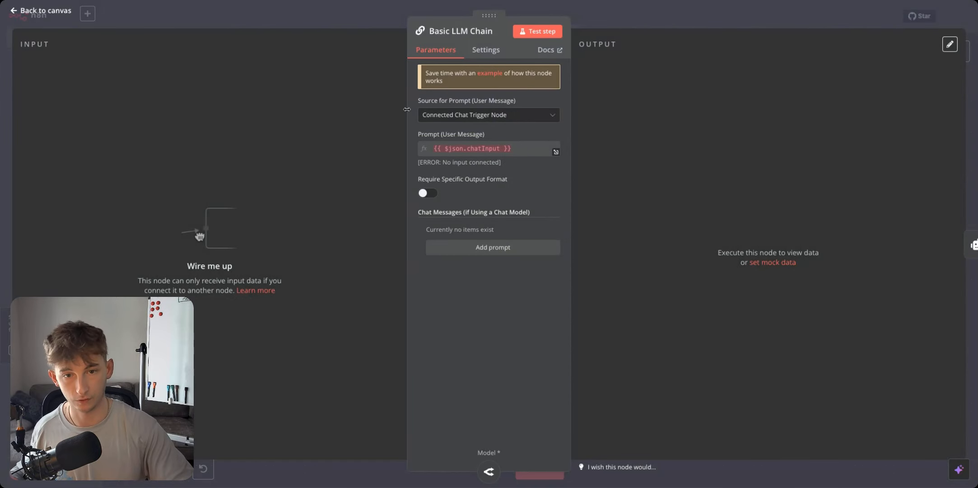
click(333, 26)
Step: Search the node library for "llm" to locate the Basic LLM Chain node, then close it without adding anything
right_click(246, 244)
click(262, 254)
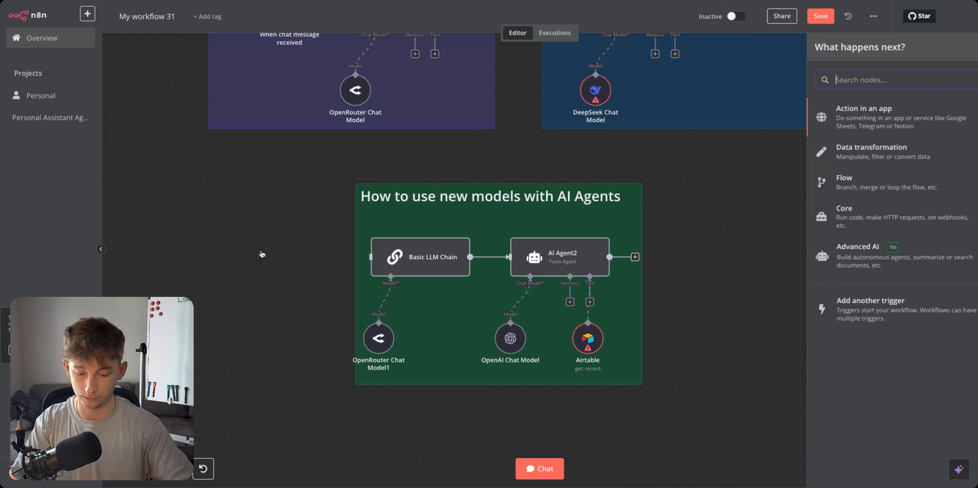
text(llm)
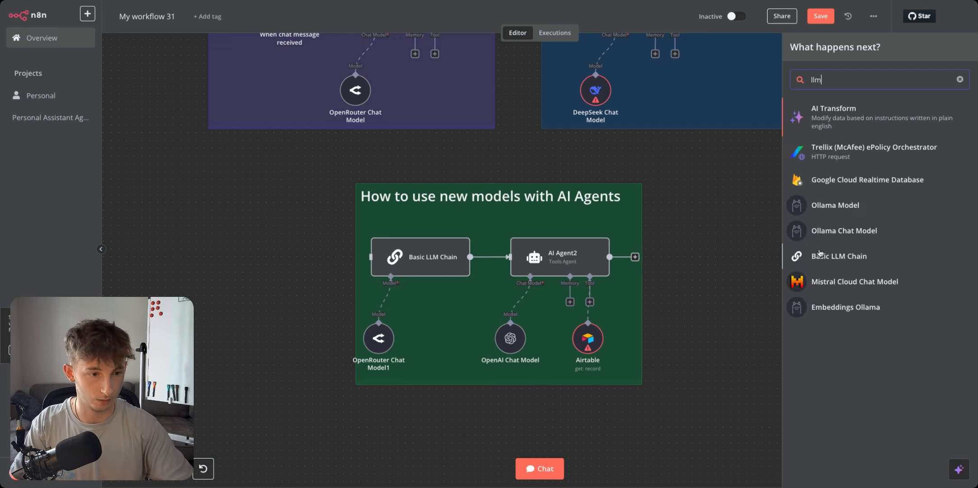
click(248, 243)
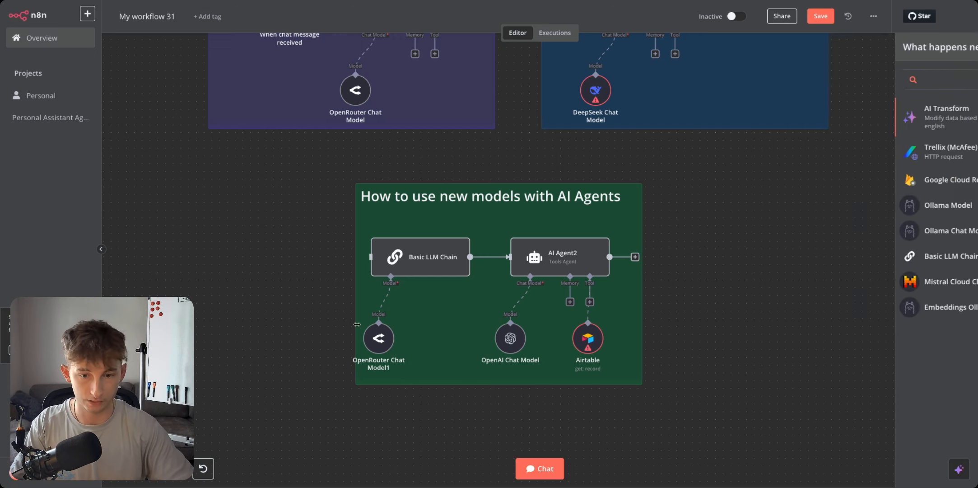
Step: Open the Basic LLM Chain's OpenRouter Chat Model1 node and review its model choices, leaving deepseek/deepseek-r1 selected
click(384, 348)
double_click(384, 348)
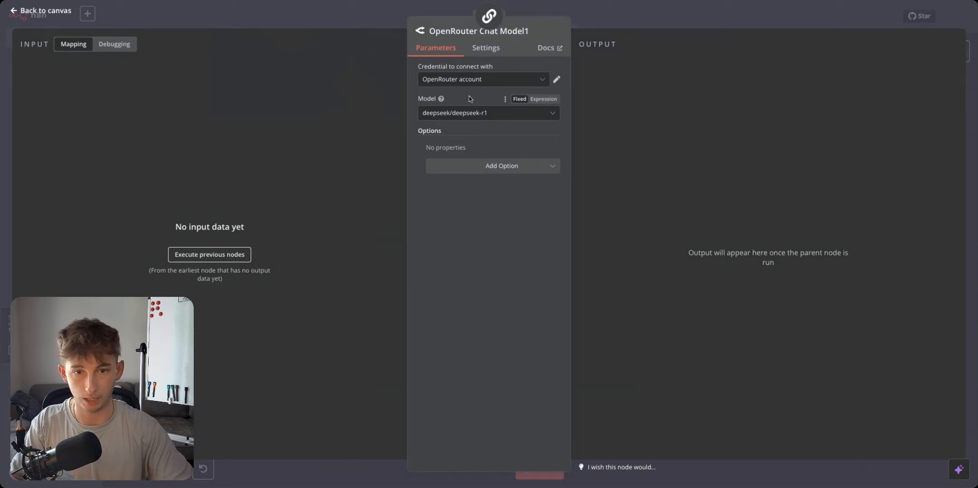
click(481, 112)
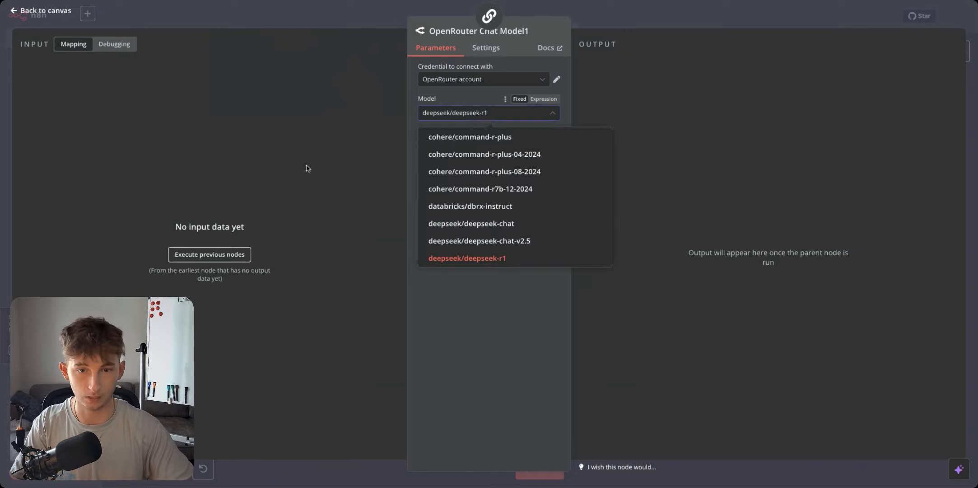
click(316, 99)
click(321, 20)
Step: Open the AI Agent2 node to review its settings and return to the canvas
click(746, 274)
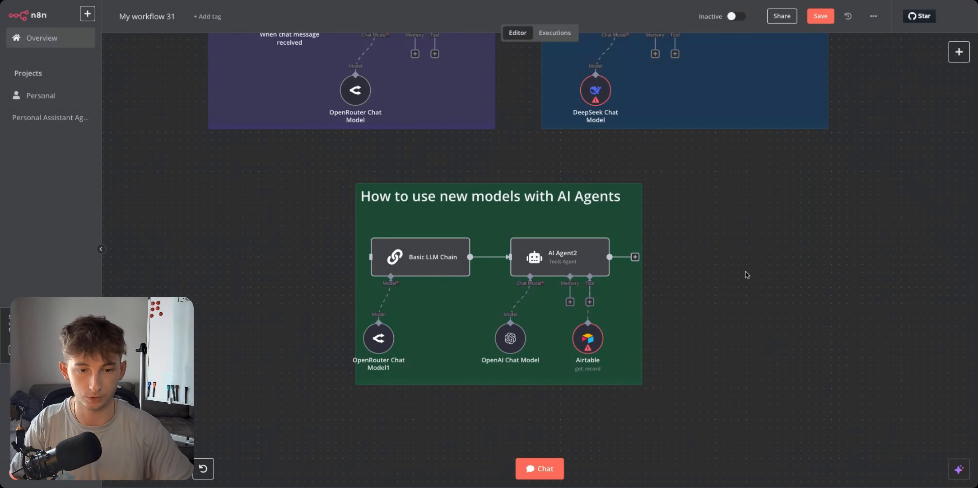
drag(769, 324, 763, 280)
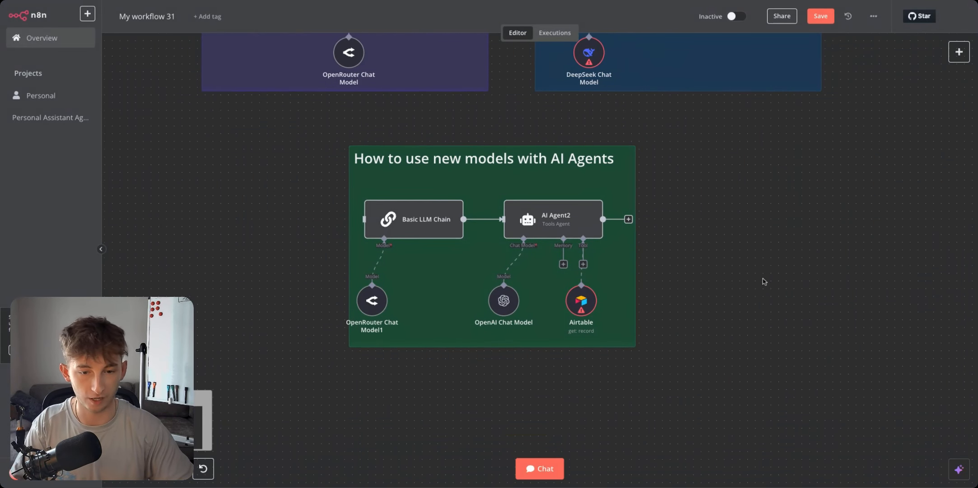
click(551, 224)
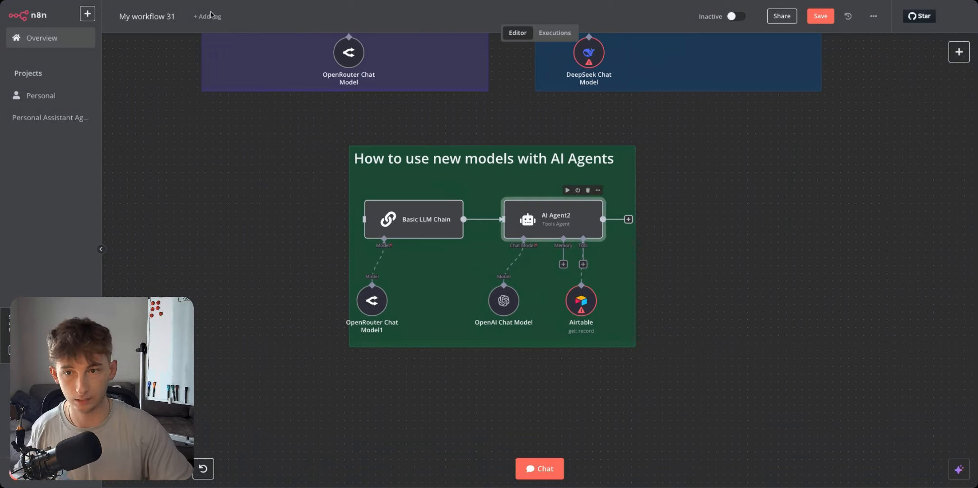
double_click(551, 224)
click(256, 14)
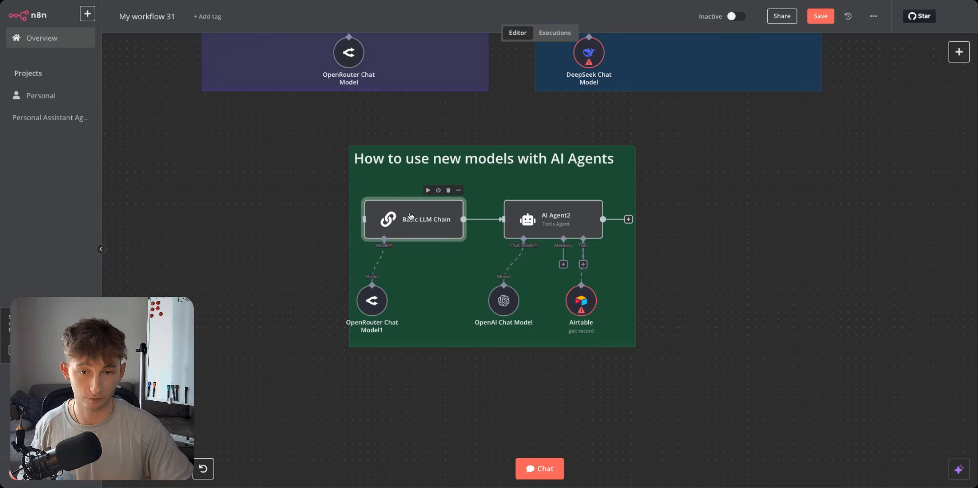
Step: Open the Basic LLM Chain node and set its source for the user prompt to Define below
click(410, 217)
double_click(410, 217)
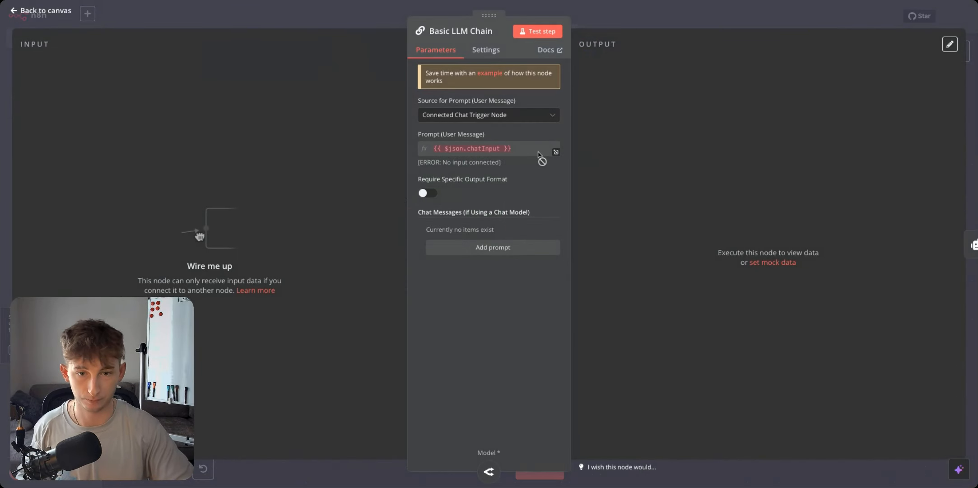
click(460, 114)
click(469, 188)
click(469, 155)
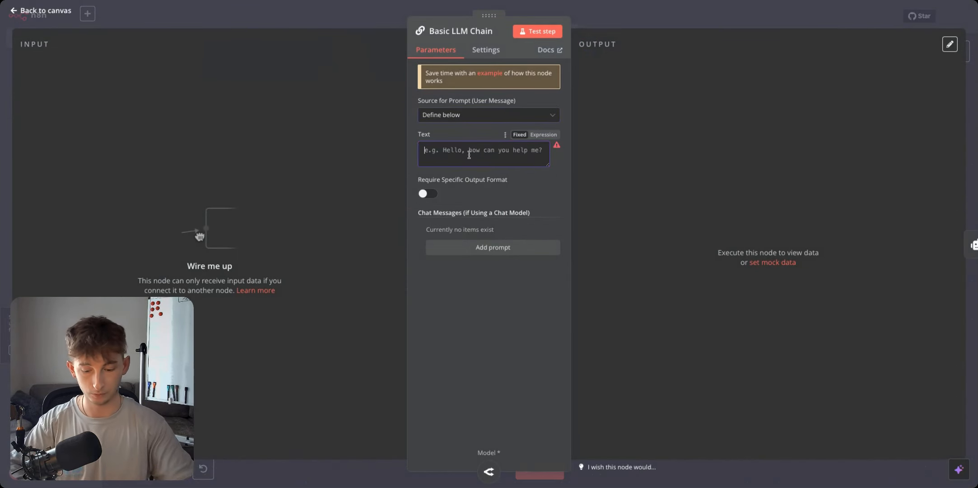
text(I need you to )
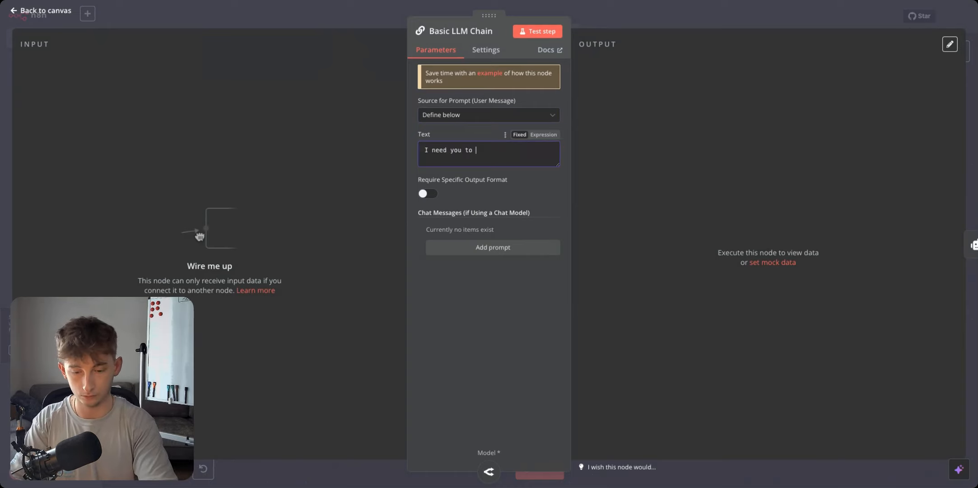
text(call this tool)
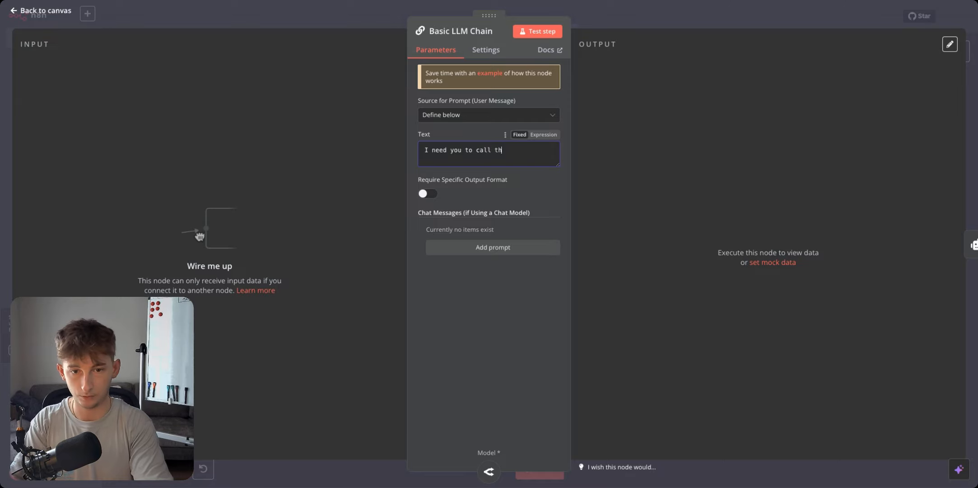
key(ctrl+a)
key(BackSpace)
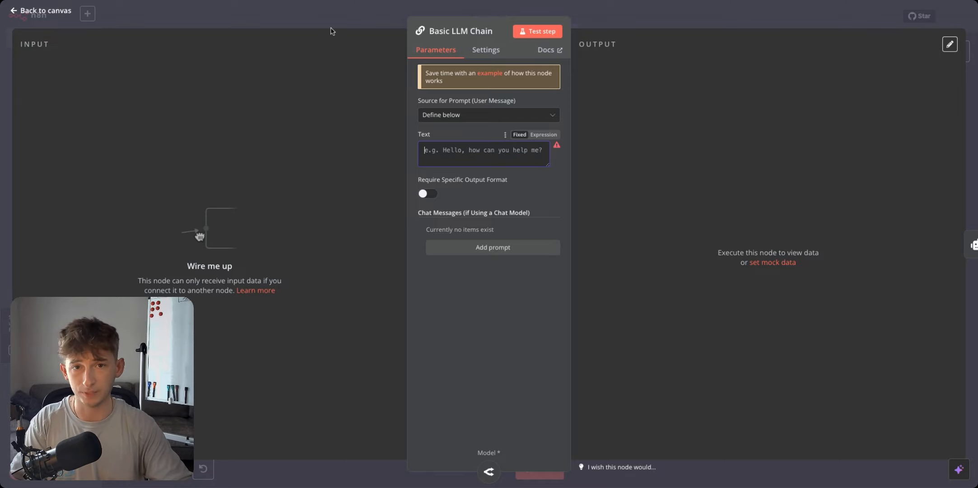
key(Escape)
Step: Check the AI Agent2 node's settings and shift its Airtable tool node slightly downward on the canvas
click(556, 221)
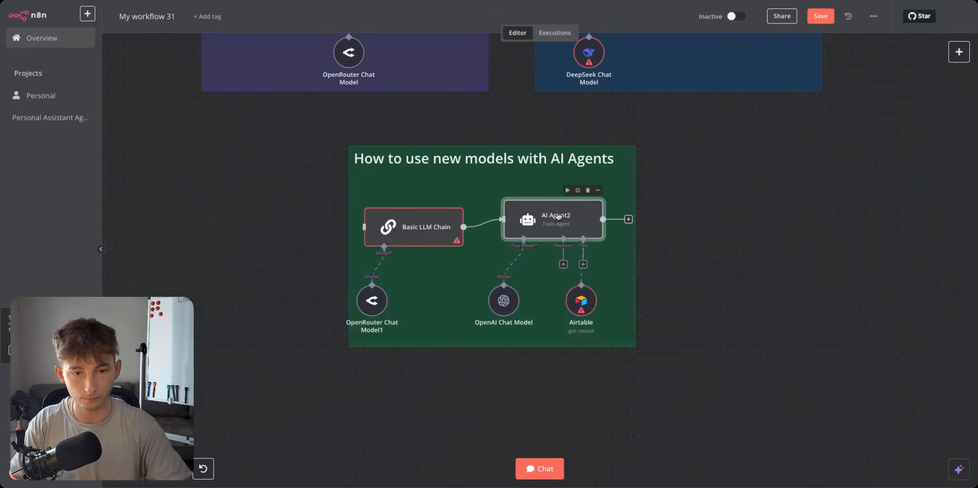
double_click(556, 220)
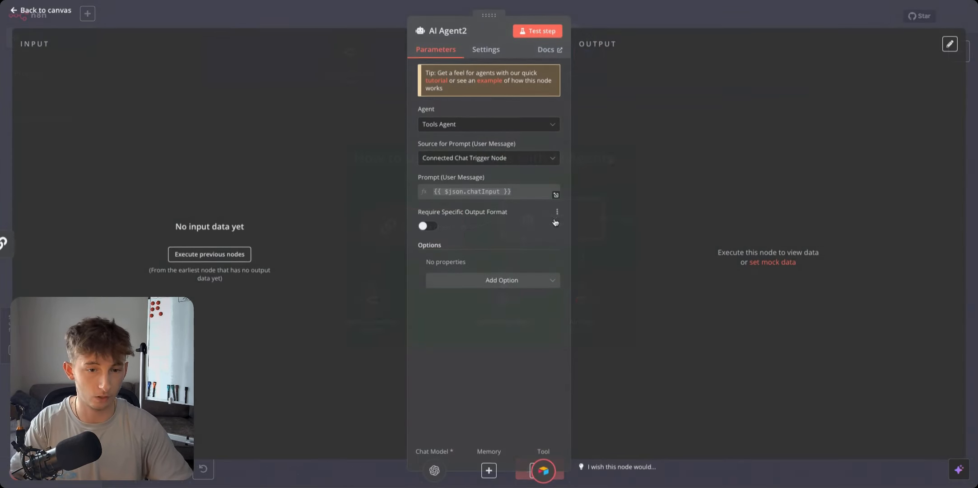
key(Escape)
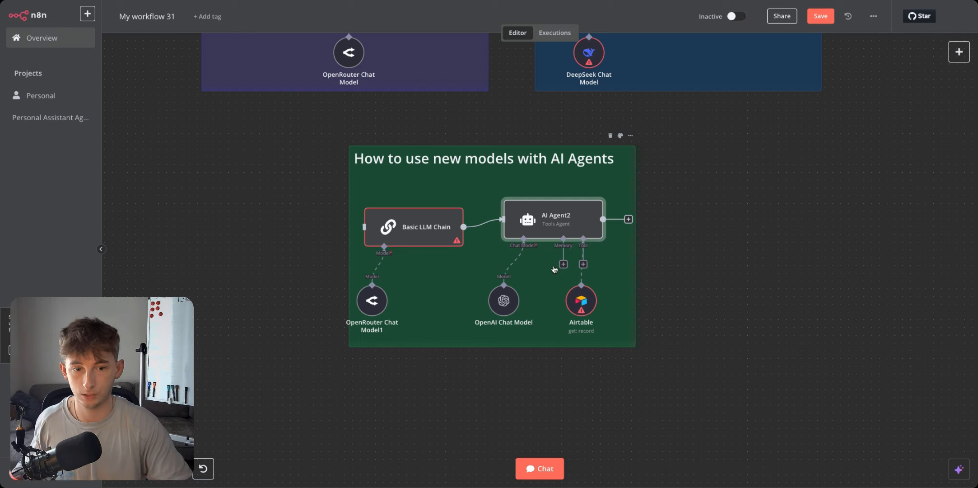
click(582, 302)
drag(582, 302, 583, 309)
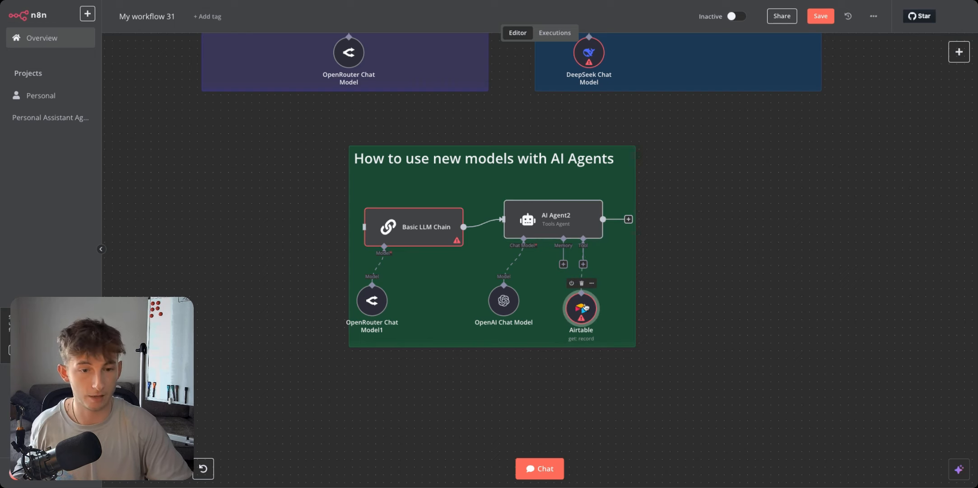
Step: Enter the Basic LLM Chain prompt "I need you to take the previous output and provide a detailed analysis for me." and return to the canvas
click(403, 222)
double_click(402, 222)
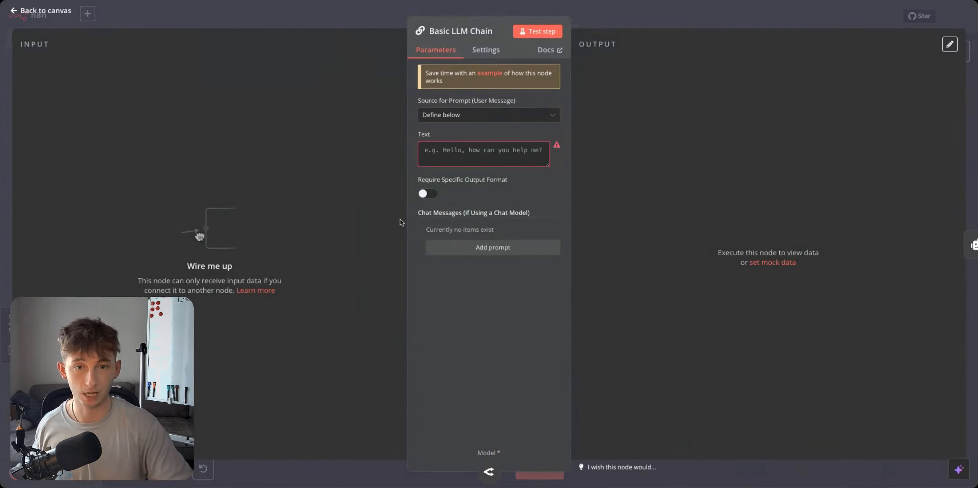
click(453, 156)
text(I need yo)
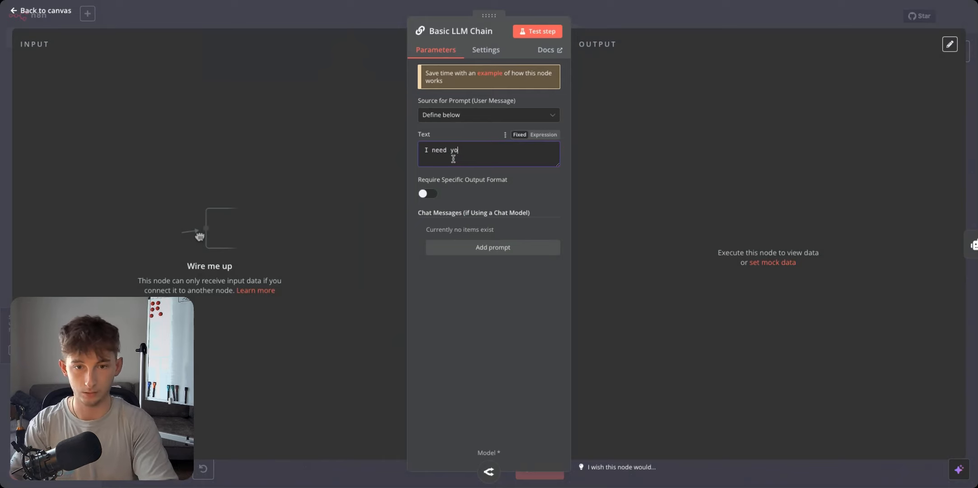
text(u to take the previous output)
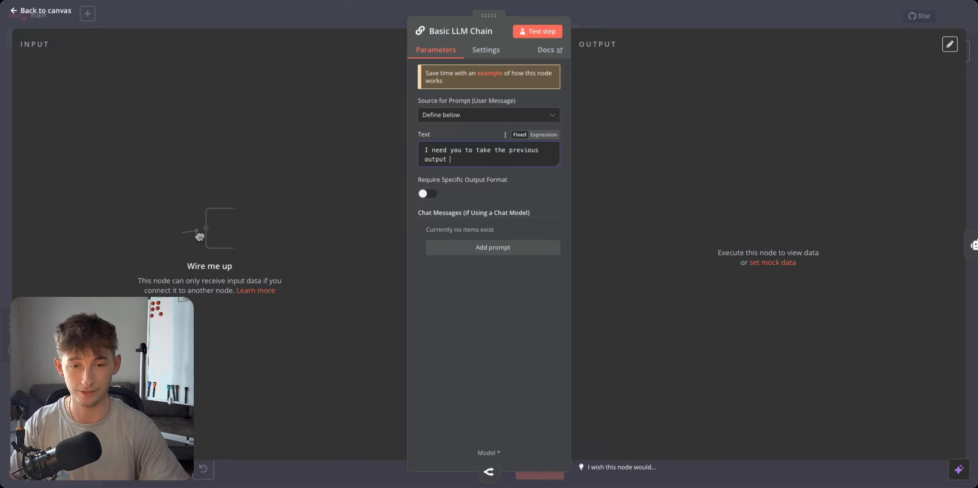
text(and)
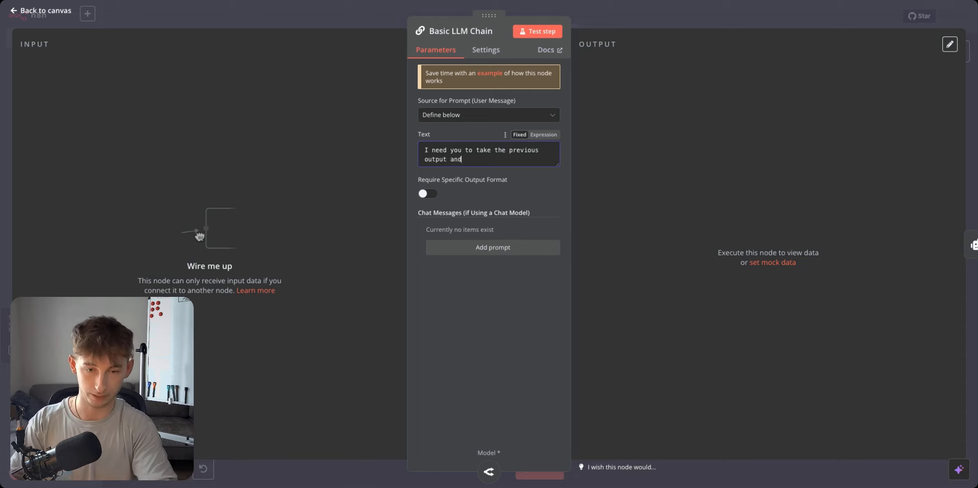
text( provide a detailed)
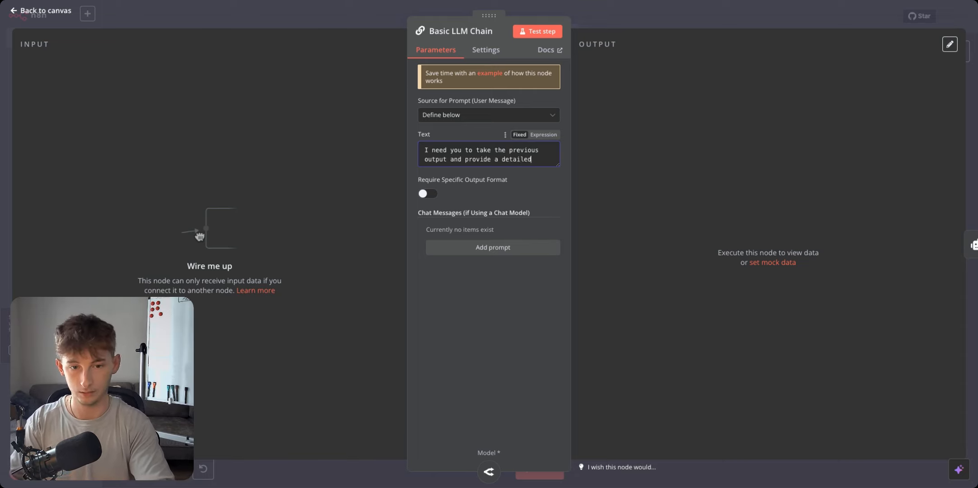
text( analysis for me.)
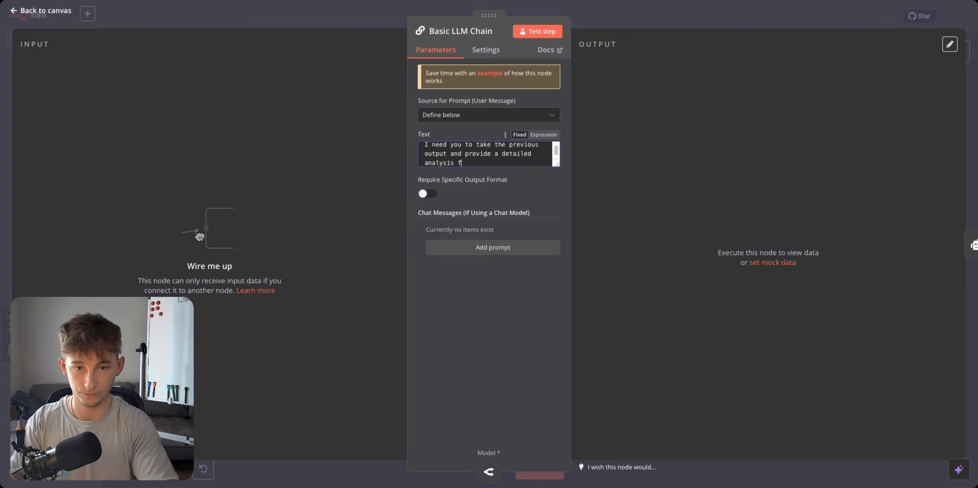
click(264, 22)
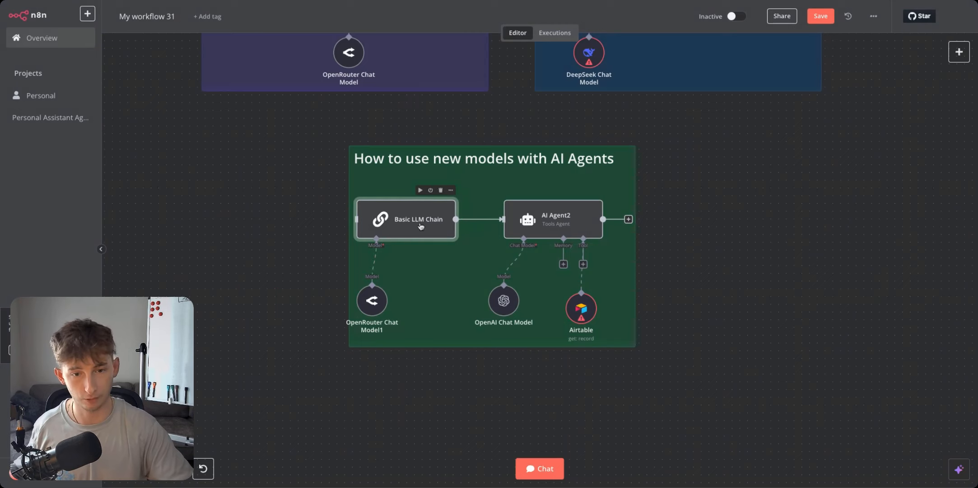
Step: Set AI Agent2's prompt source to Define below and enter "Take the previous output" as its text
double_click(553, 217)
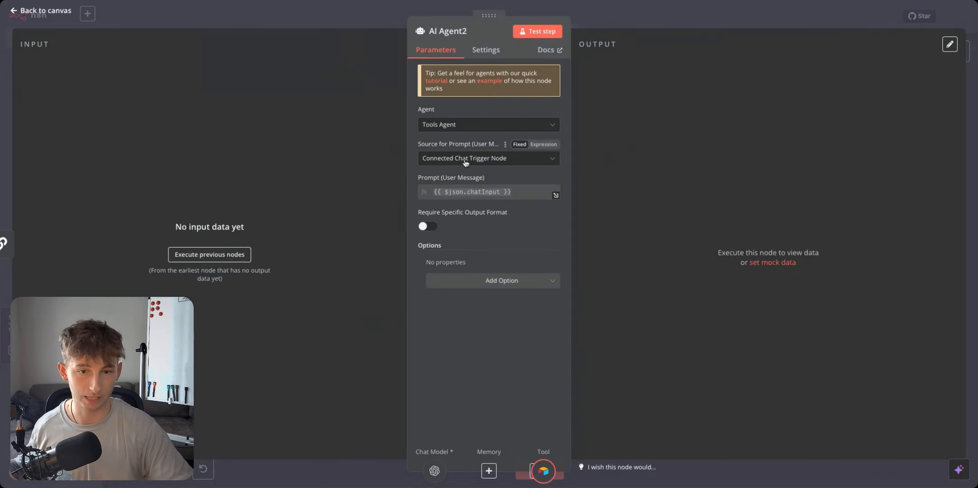
click(437, 161)
click(467, 222)
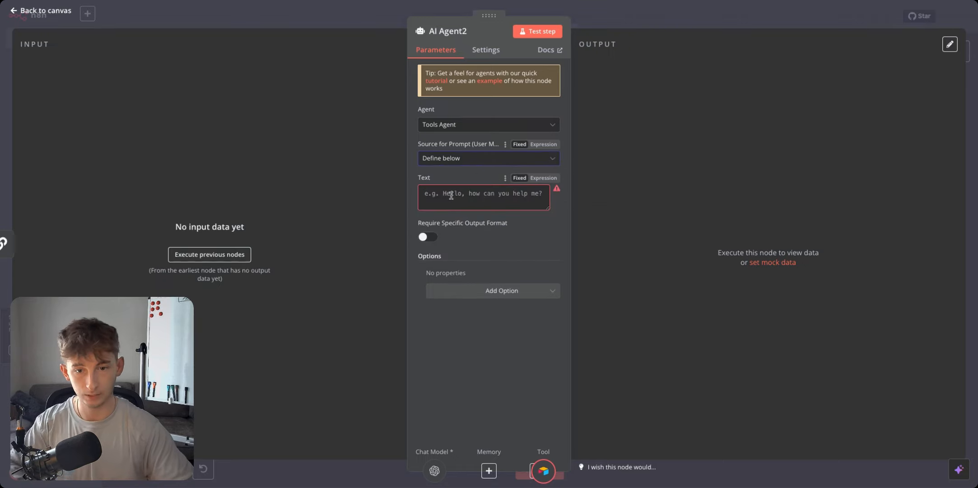
click(454, 194)
text(Take the previous output)
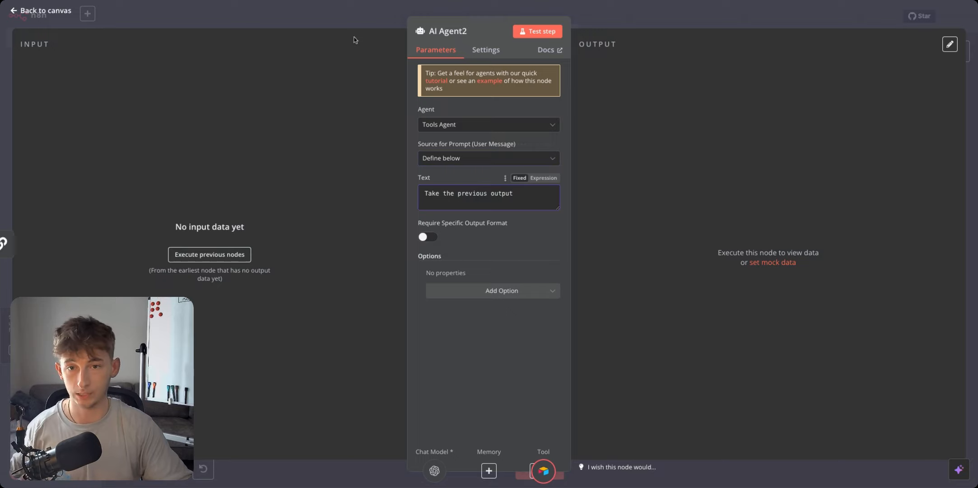
click(333, 14)
click(403, 222)
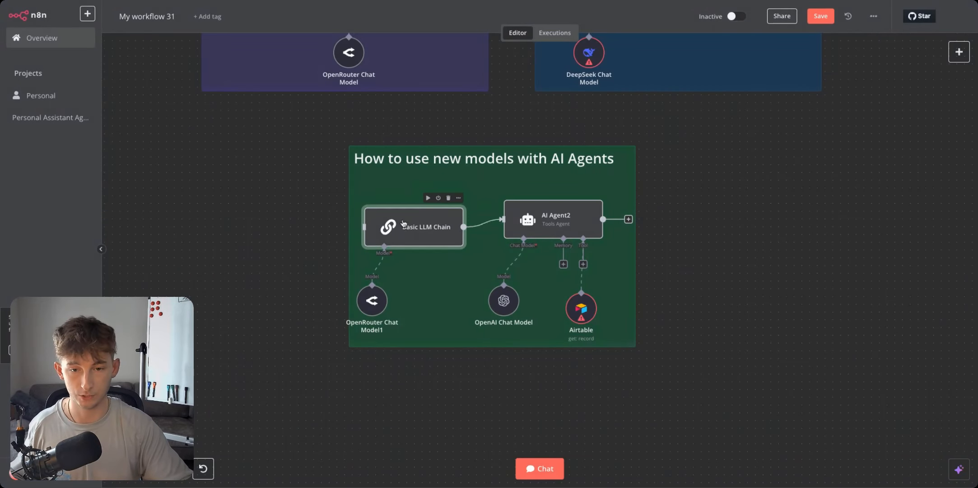
Step: Extend AI Agent2's prompt text with "and pass that information into the tools below" and return to the canvas
double_click(548, 222)
text(an)
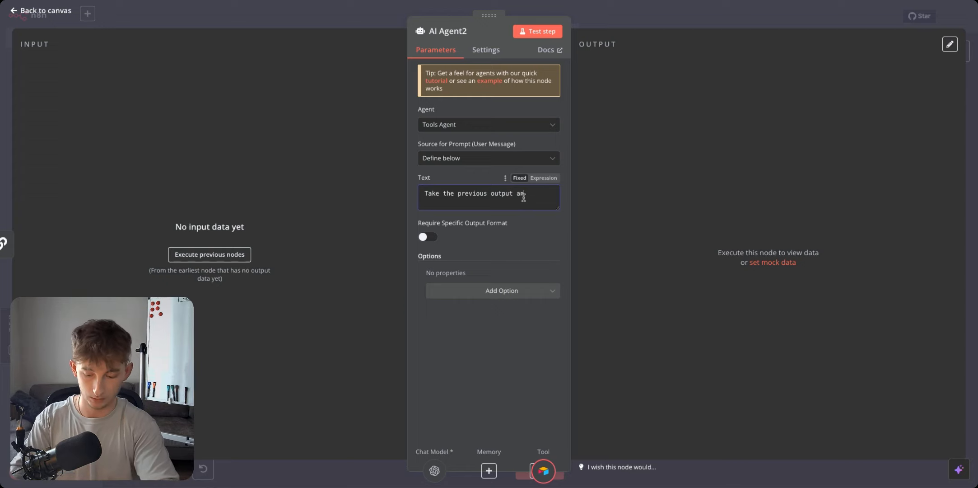
text(d pass that inform)
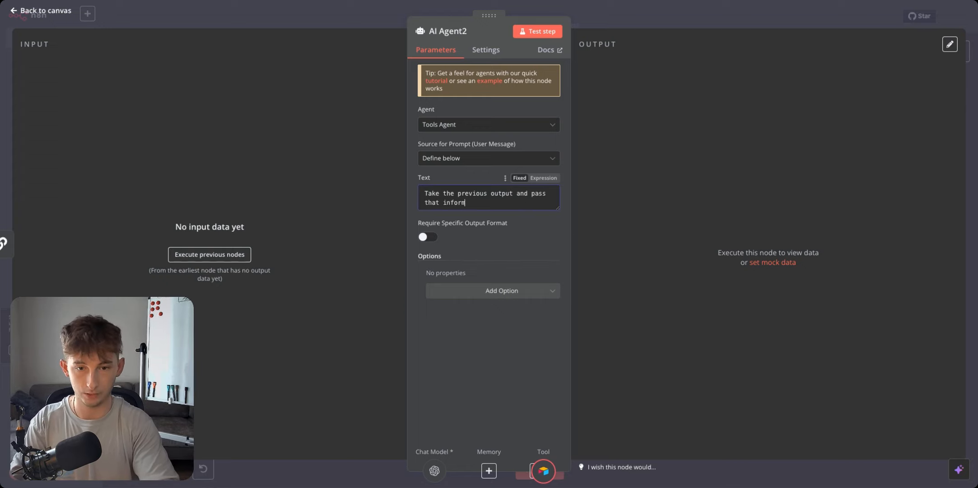
text(ation into the too)
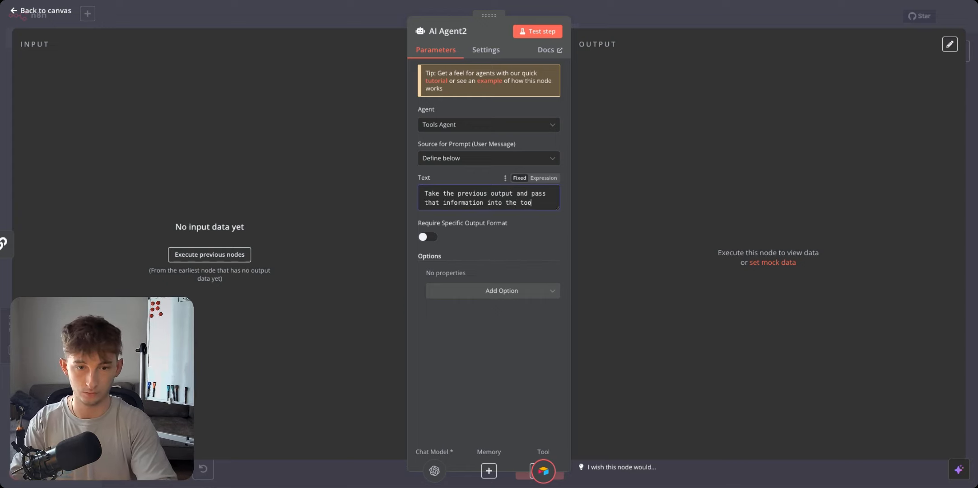
text(ls below)
click(319, 12)
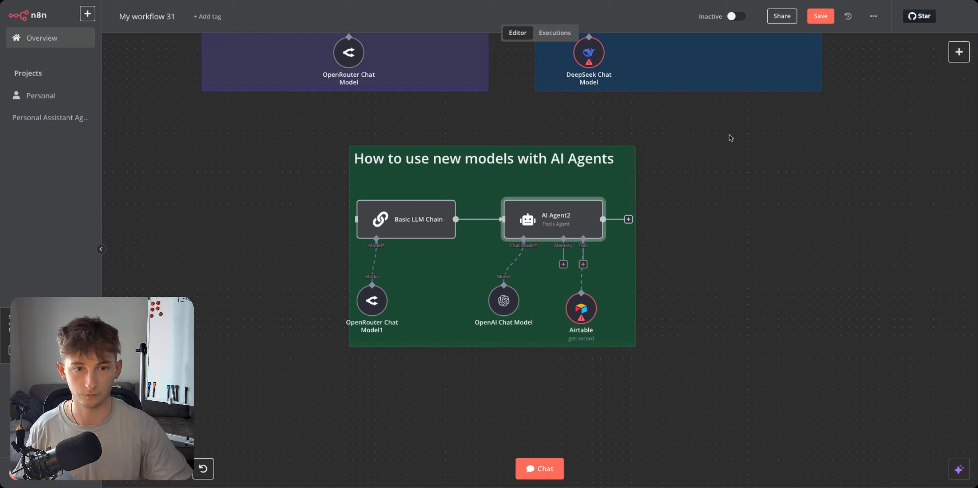
Step: Open the tool choices for AI Agent1 in the Deepseek group and close them without adding a tool
scroll(566, 215, up, 4)
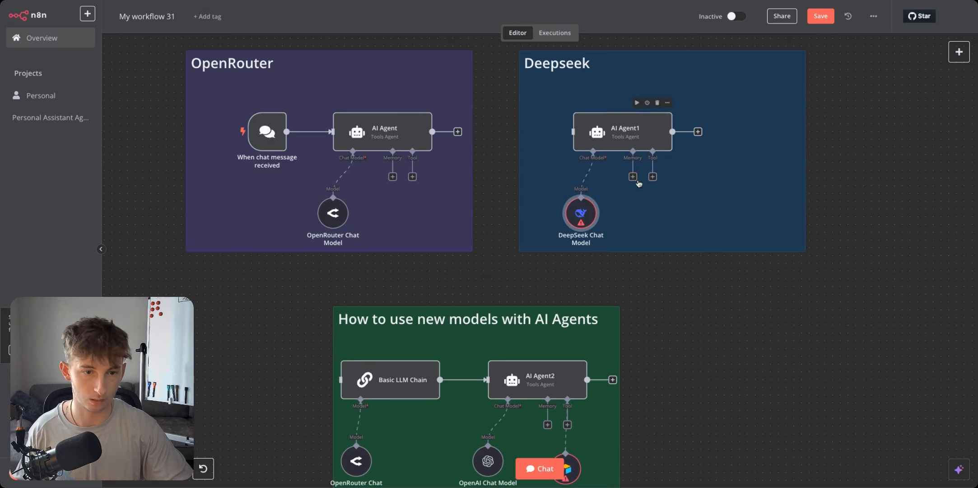
click(652, 177)
click(698, 302)
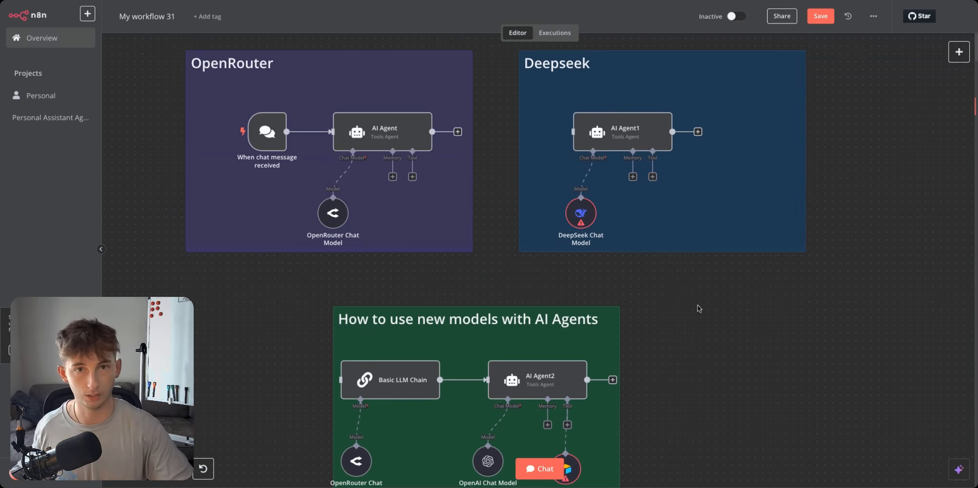